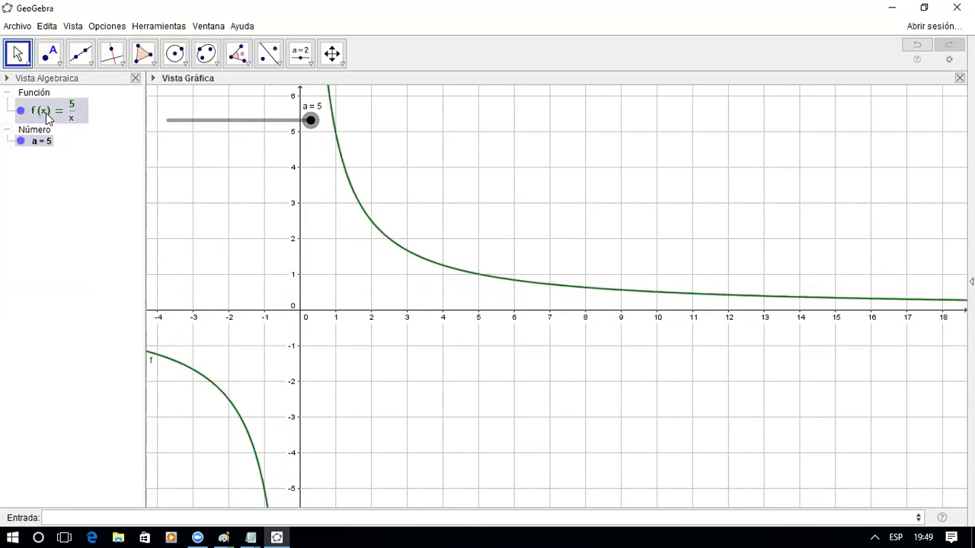
# Step: Enable the trace of function f and start animating slider a
pyautogui.rightClick(48, 118)
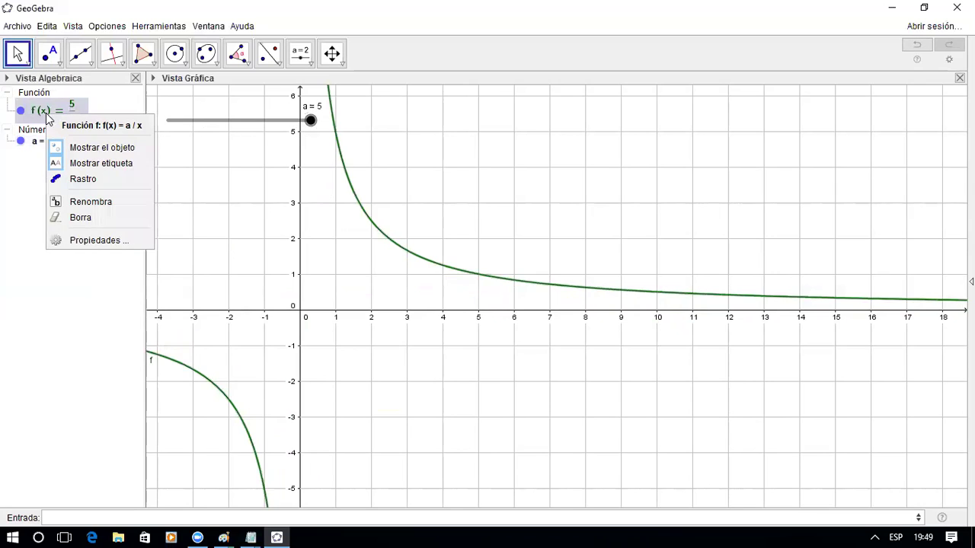
pyautogui.click(73, 183)
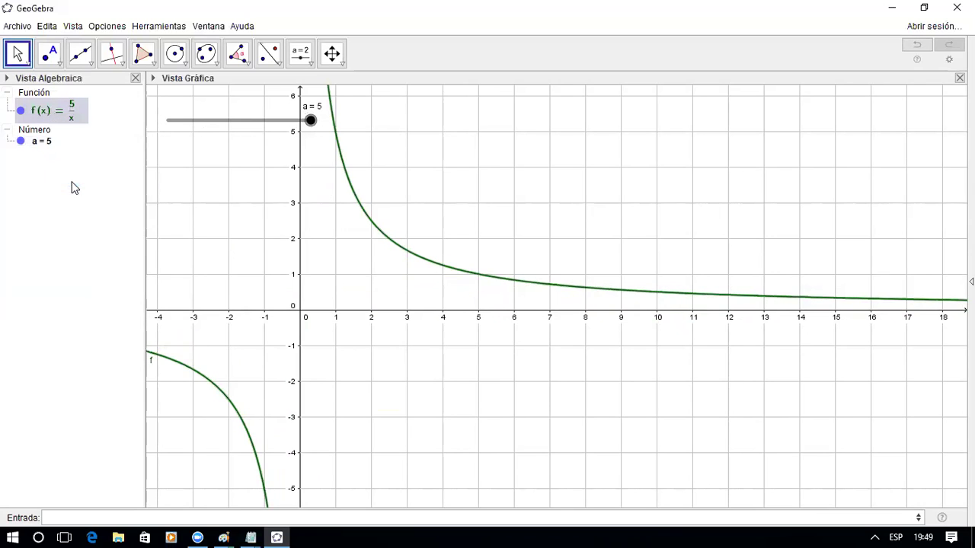
pyautogui.rightClick(42, 152)
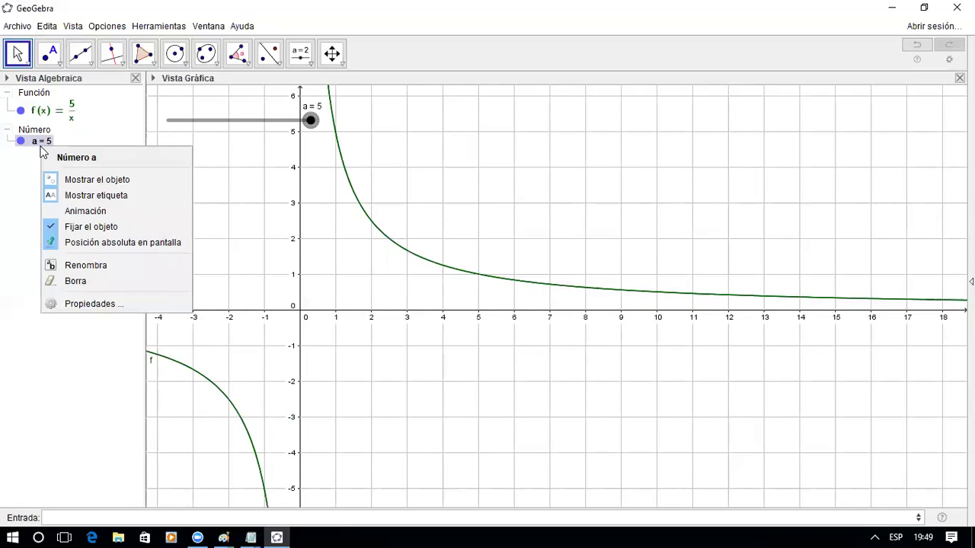
pyautogui.click(65, 211)
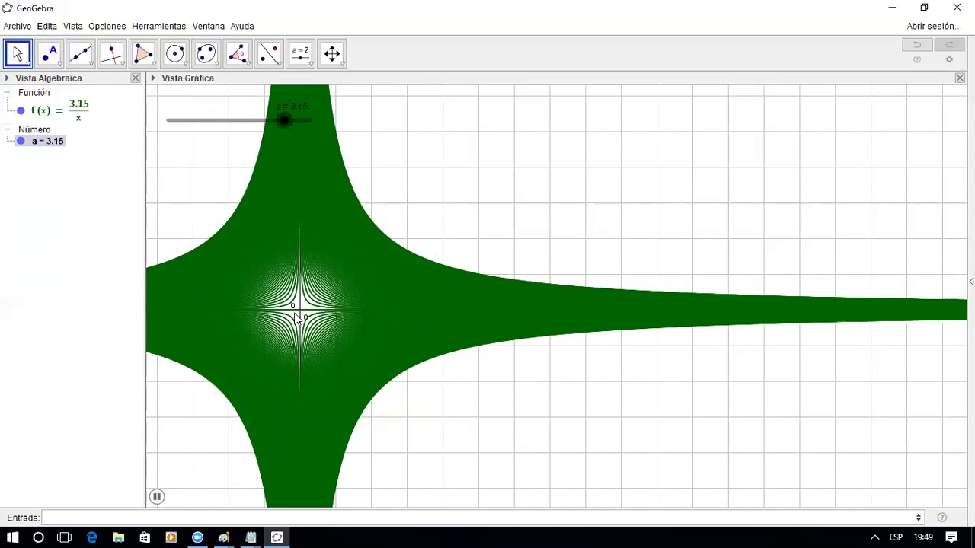
# Step: Stop the animation of slider a and clear the curve traces from the graphics view
pyautogui.click(332, 53)
pyautogui.moveTo(429, 194); pyautogui.dragTo(652, 206)
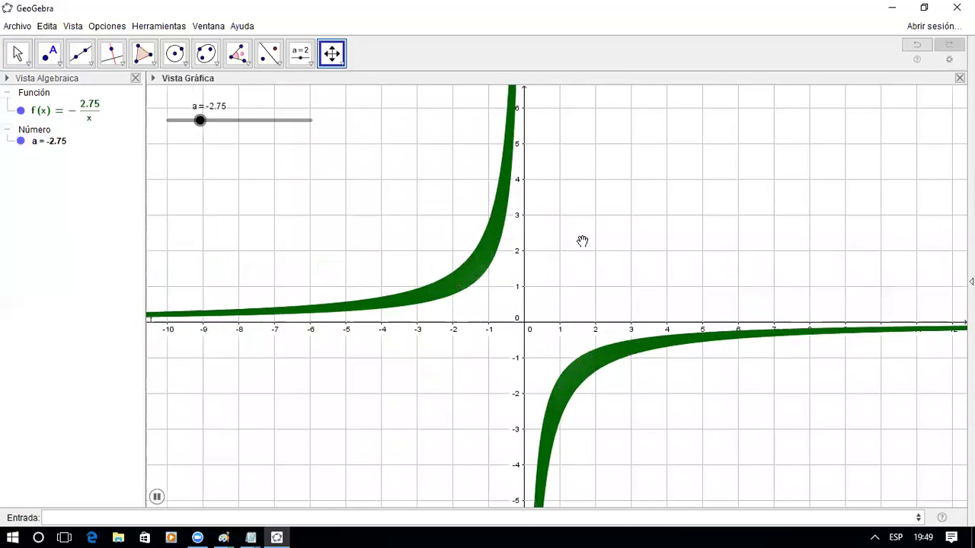
pyautogui.moveTo(583, 244); pyautogui.dragTo(577, 233)
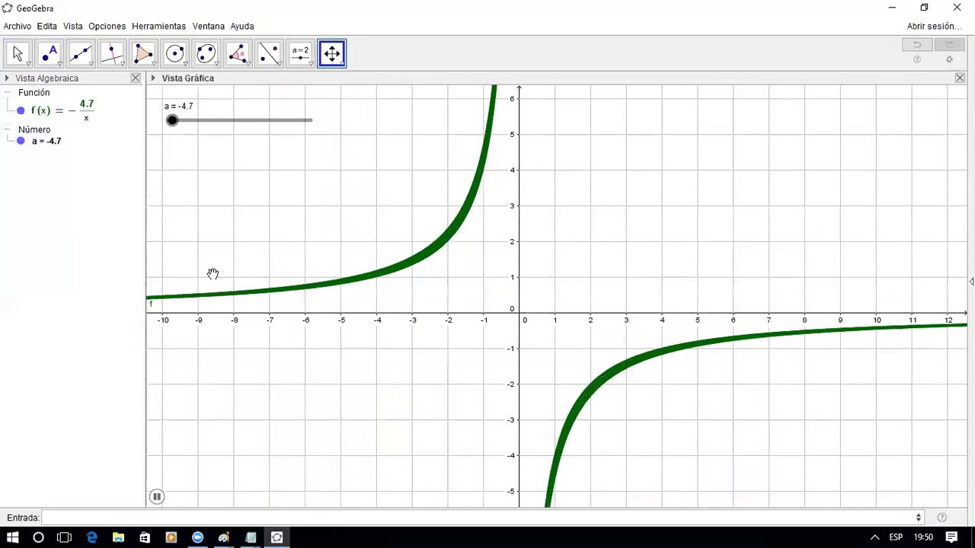
pyautogui.rightClick(44, 149)
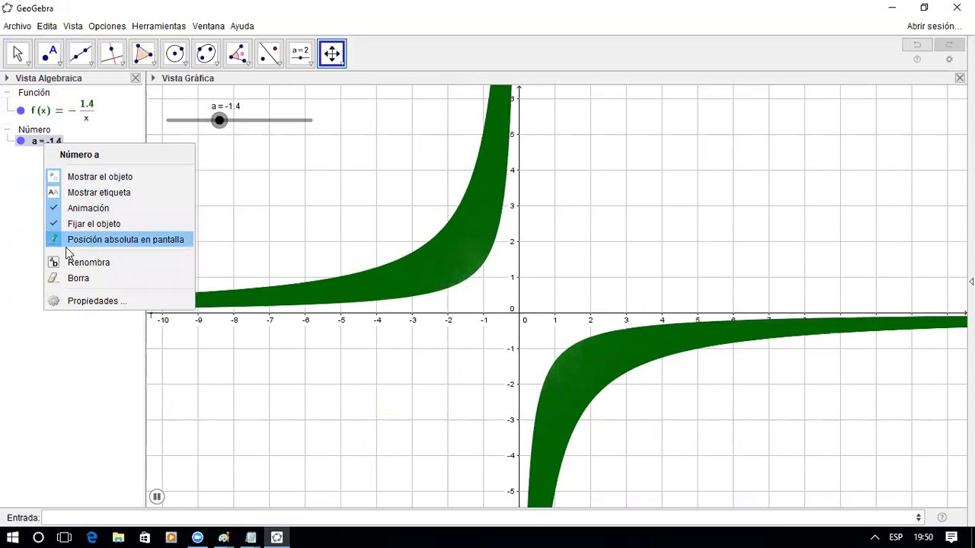
pyautogui.click(85, 212)
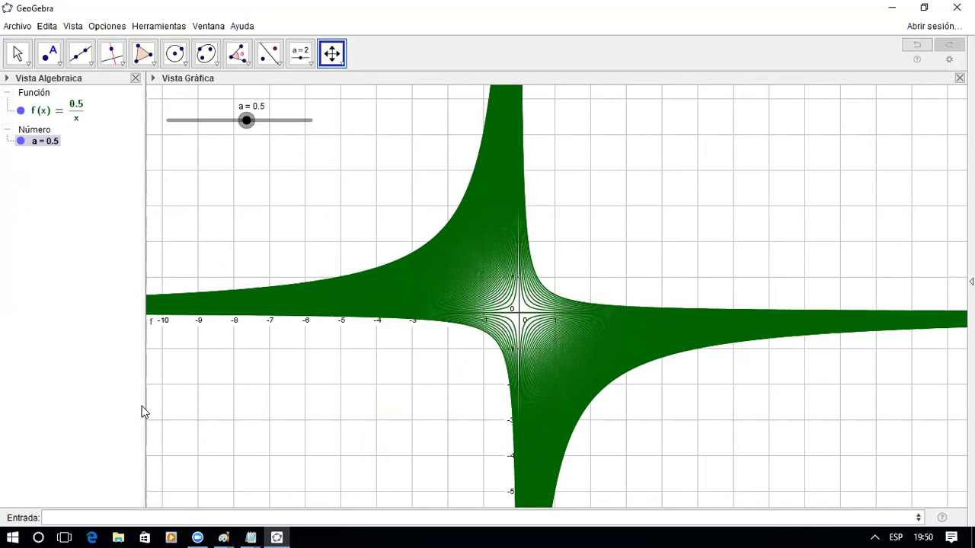
pyautogui.hotkey('ctrl', 'f')
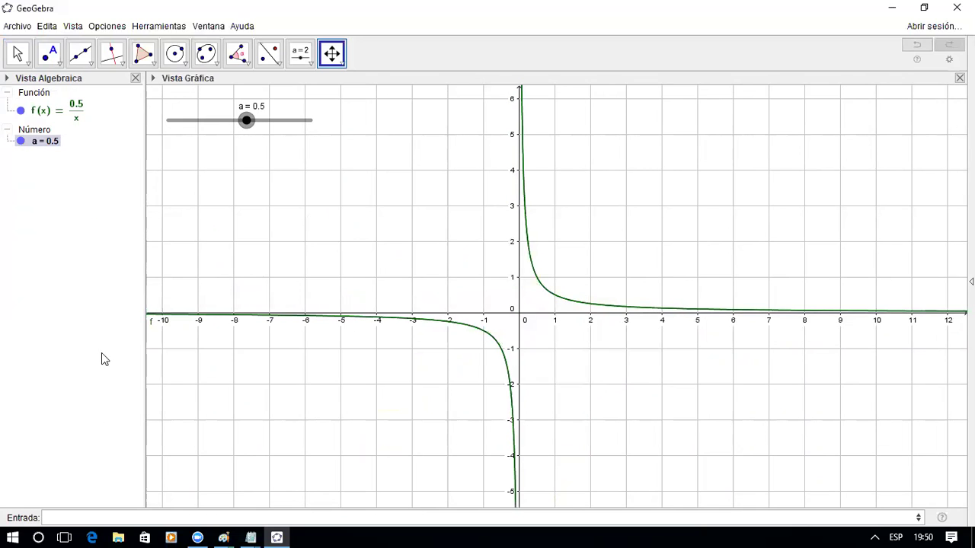
# Step: Set the red component of function f's dynamic colours to a/10 in its advanced properties
pyautogui.rightClick(47, 114)
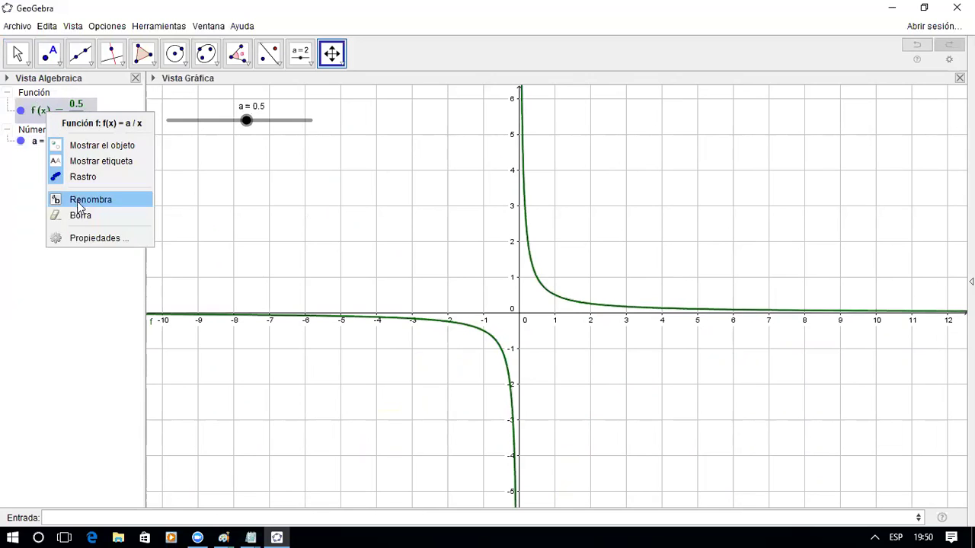
pyautogui.click(82, 239)
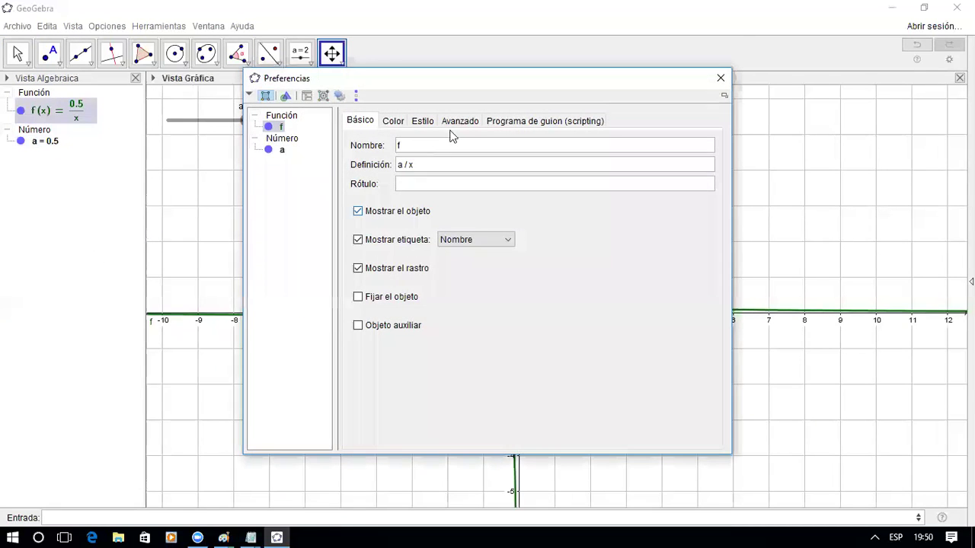
pyautogui.click(399, 124)
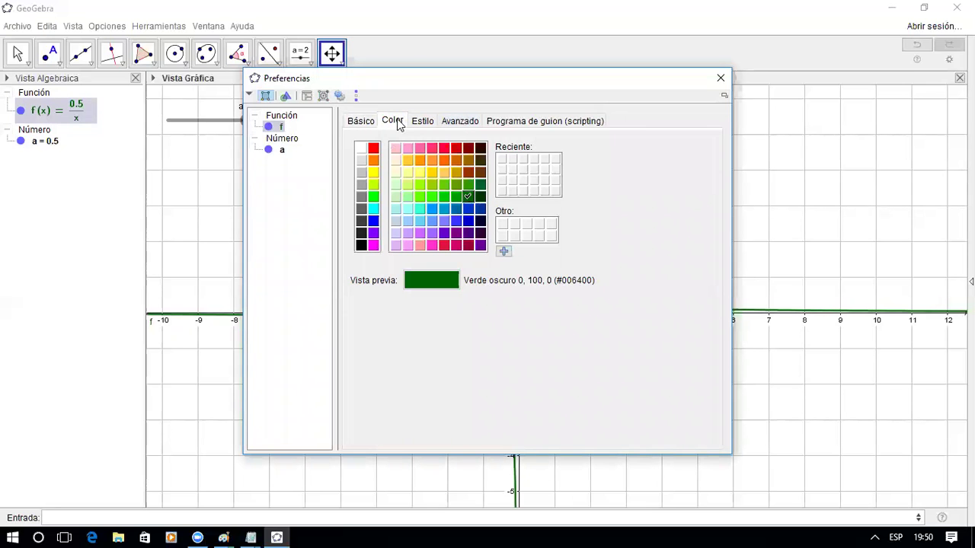
pyautogui.click(460, 123)
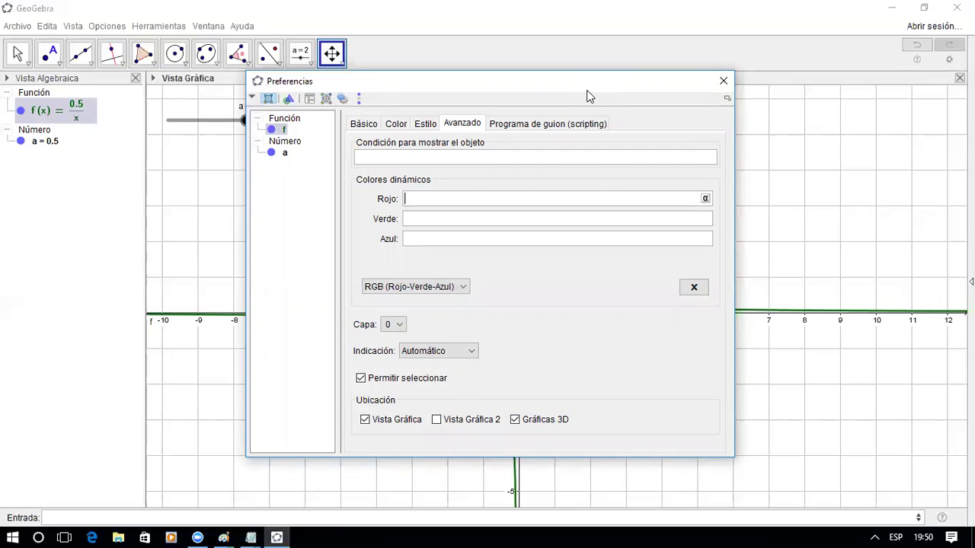
pyautogui.moveTo(587, 95); pyautogui.dragTo(712, 135)
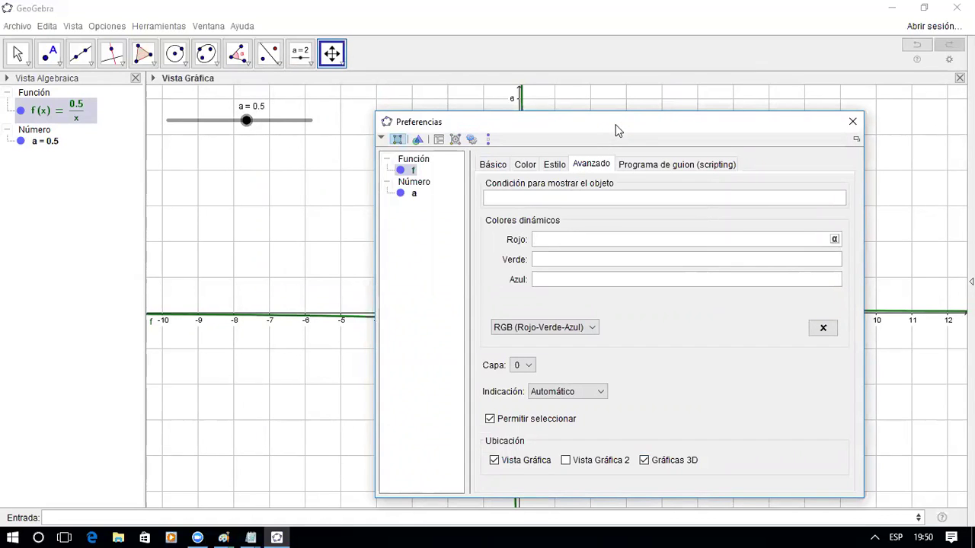
pyautogui.moveTo(616, 125); pyautogui.dragTo(555, 160)
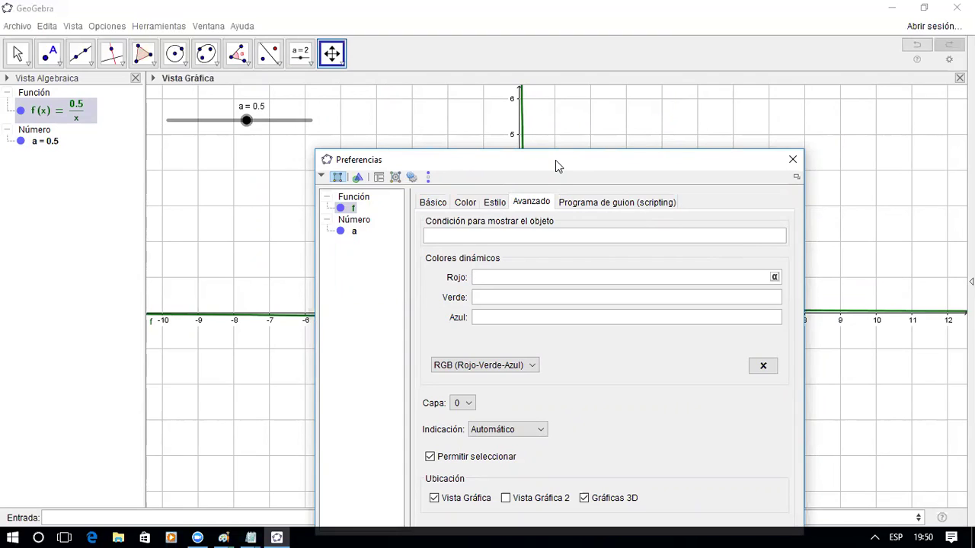
pyautogui.write('a/10')
pyautogui.press('Return')
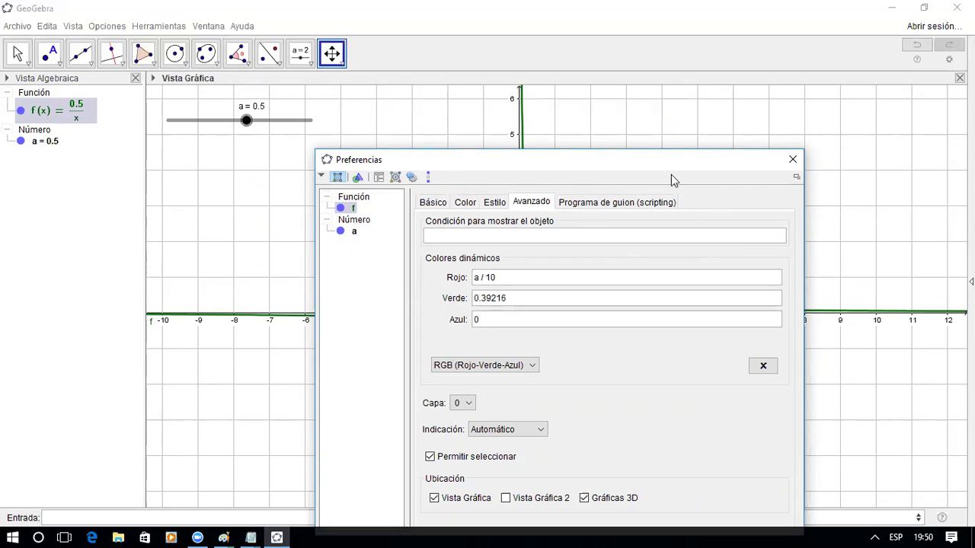
pyautogui.moveTo(668, 168); pyautogui.dragTo(735, 52)
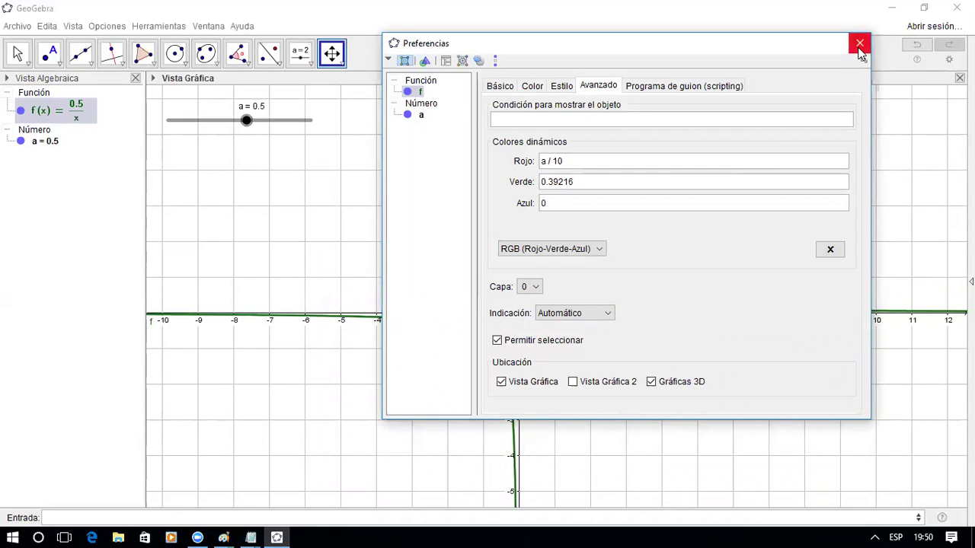
pyautogui.click(859, 44)
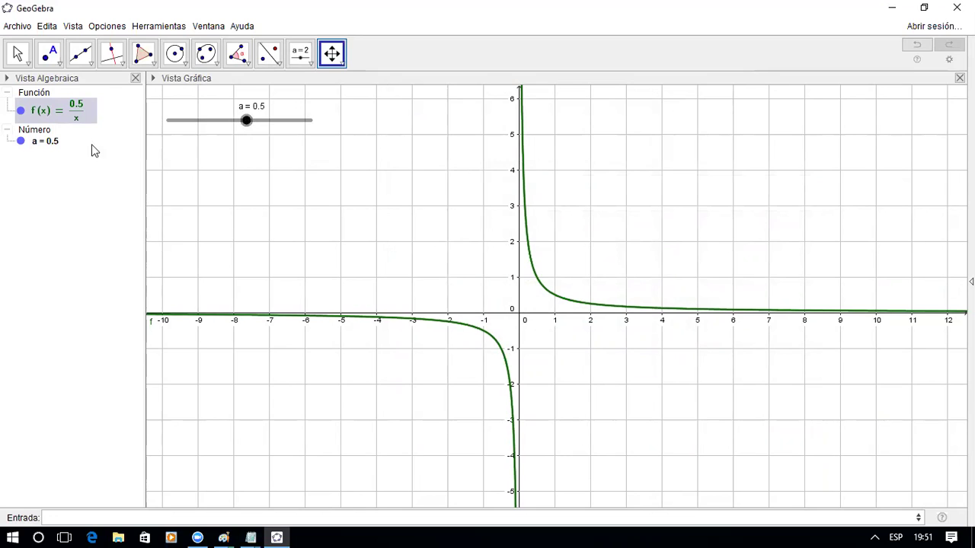
# Step: Restart the animation of slider a to trace the curve with its dynamic colour
pyautogui.rightClick(58, 115)
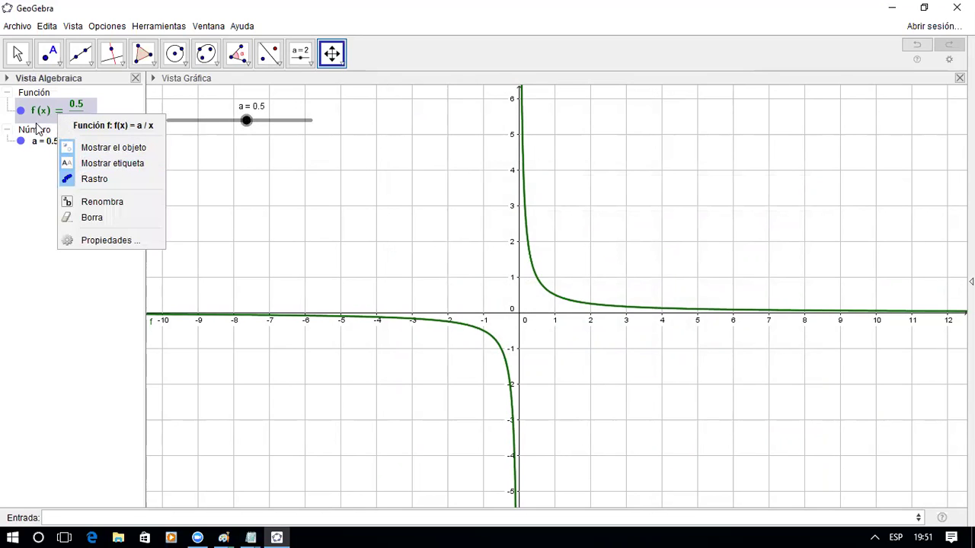
pyautogui.rightClick(36, 144)
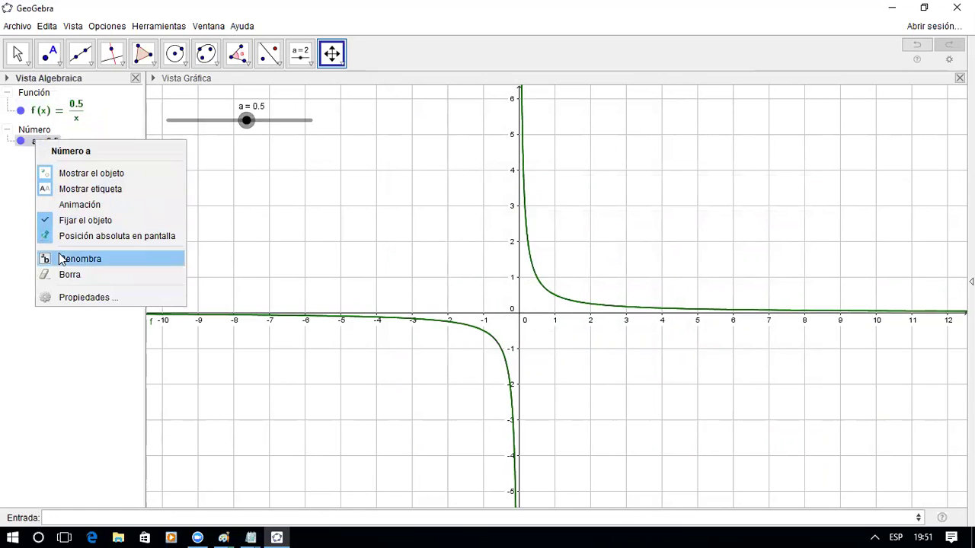
pyautogui.click(79, 205)
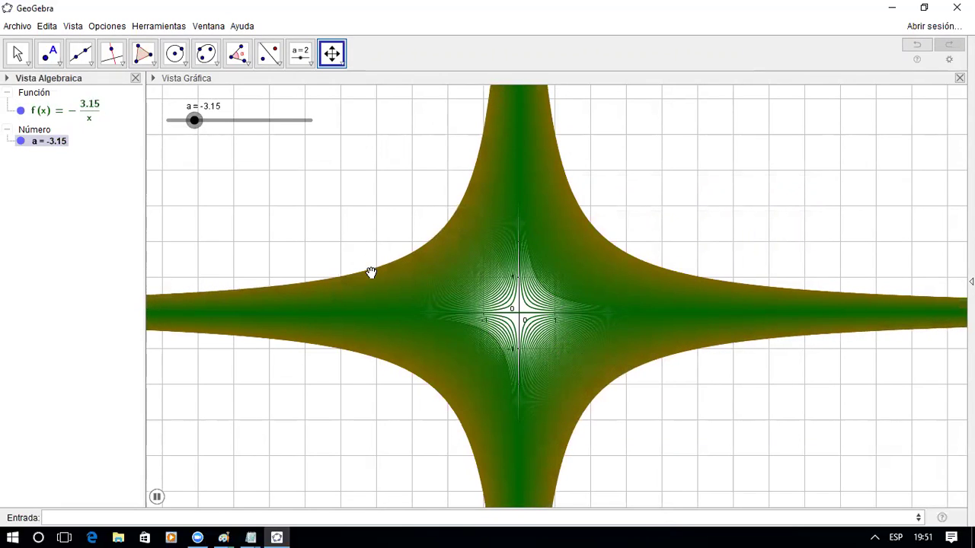
# Step: Change the red component of function f's dynamic colours to a/5 and close its properties
pyautogui.rightClick(69, 114)
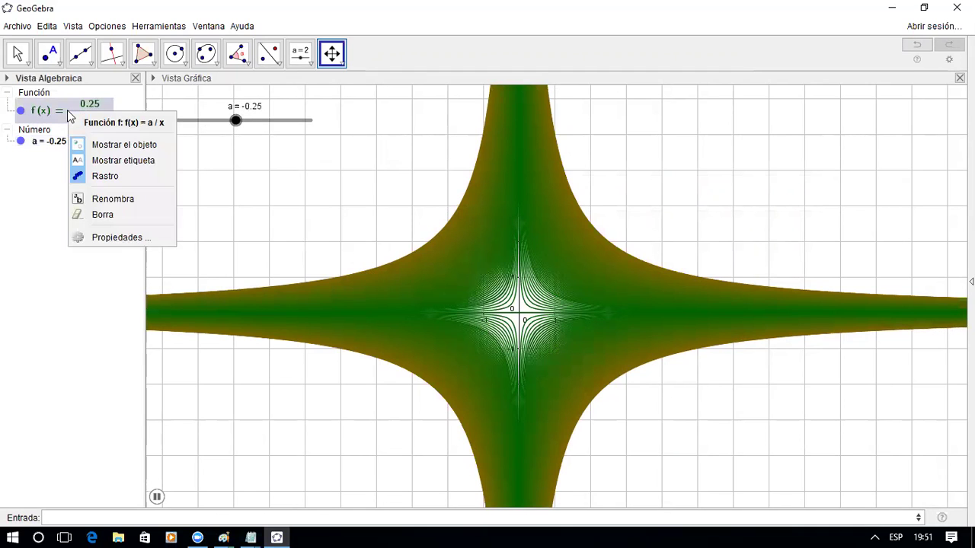
pyautogui.click(105, 237)
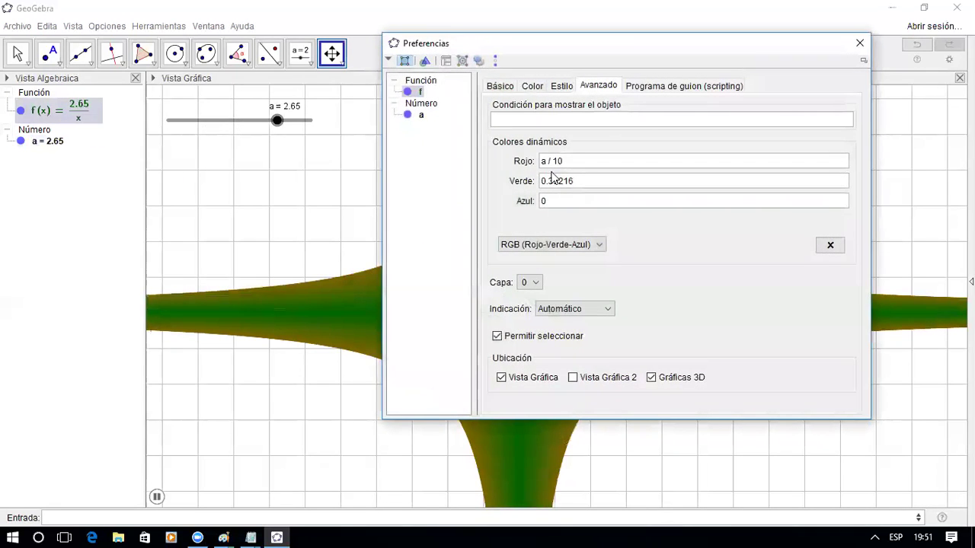
pyautogui.click(543, 161)
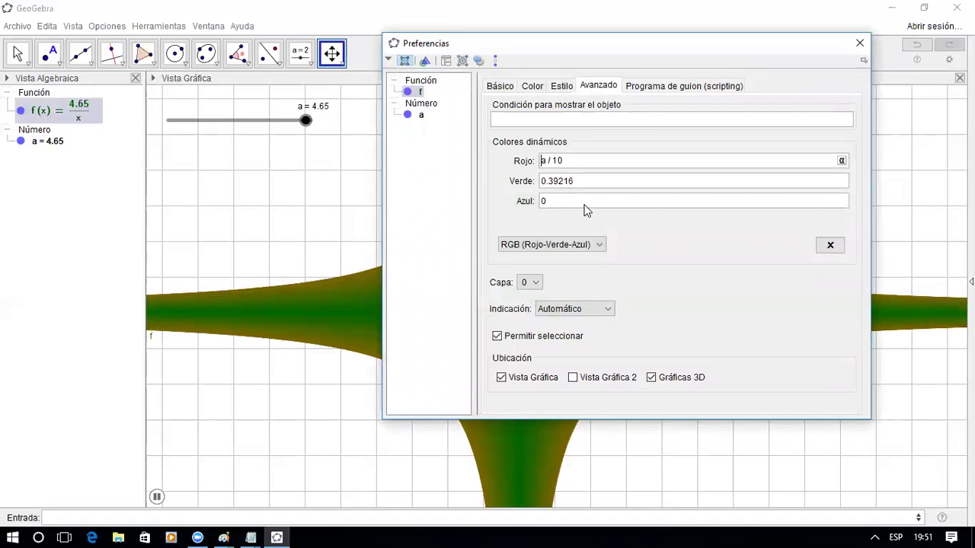
pyautogui.press('BackSpace')
pyautogui.press('BackSpace')
pyautogui.write('5')
pyautogui.press('Tab')
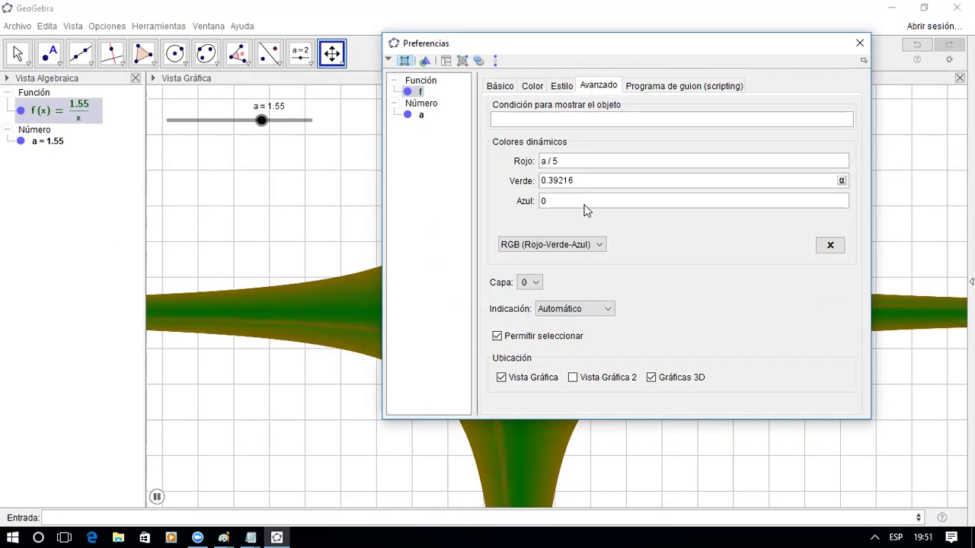
pyautogui.click(859, 46)
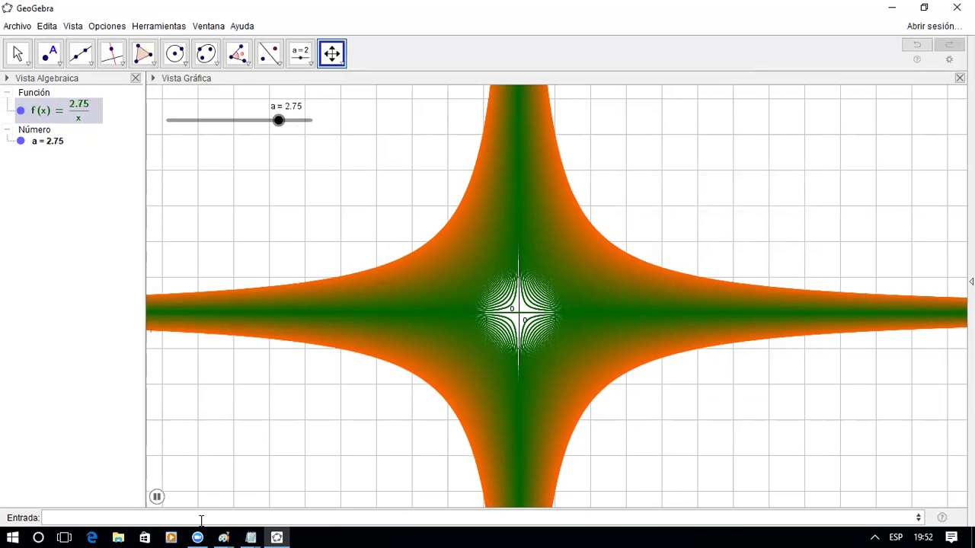
# Step: Turn off the animation of slider a, leaving the coloured traces on the graph
pyautogui.click(136, 520)
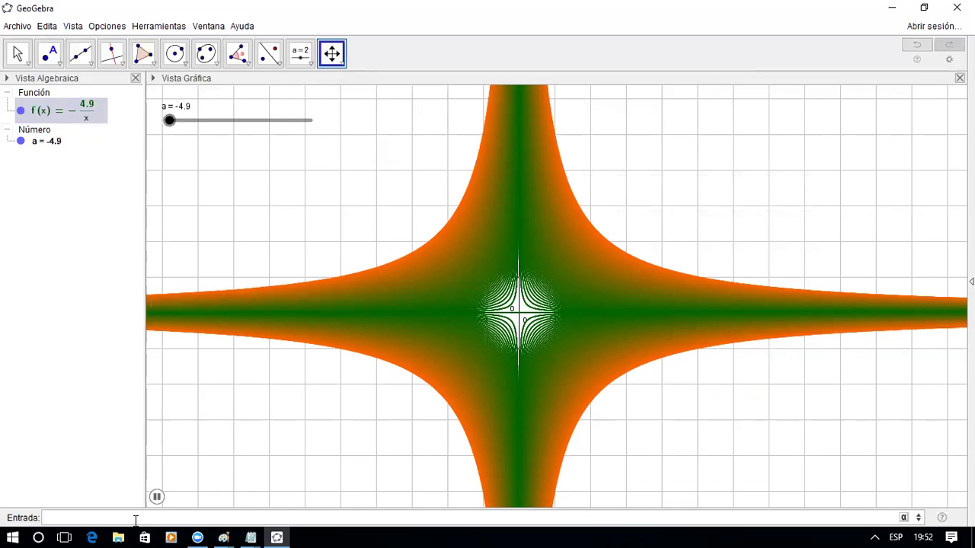
pyautogui.rightClick(50, 113)
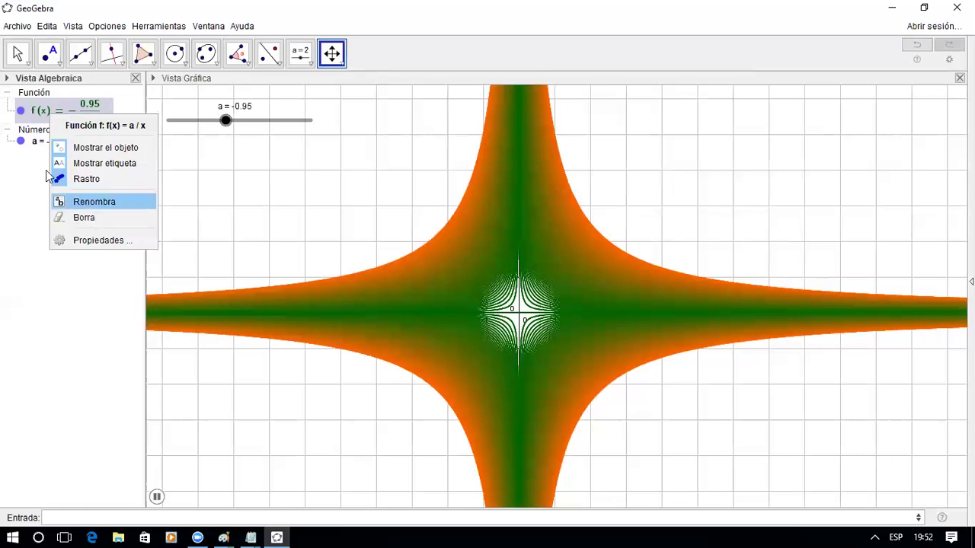
pyautogui.rightClick(29, 143)
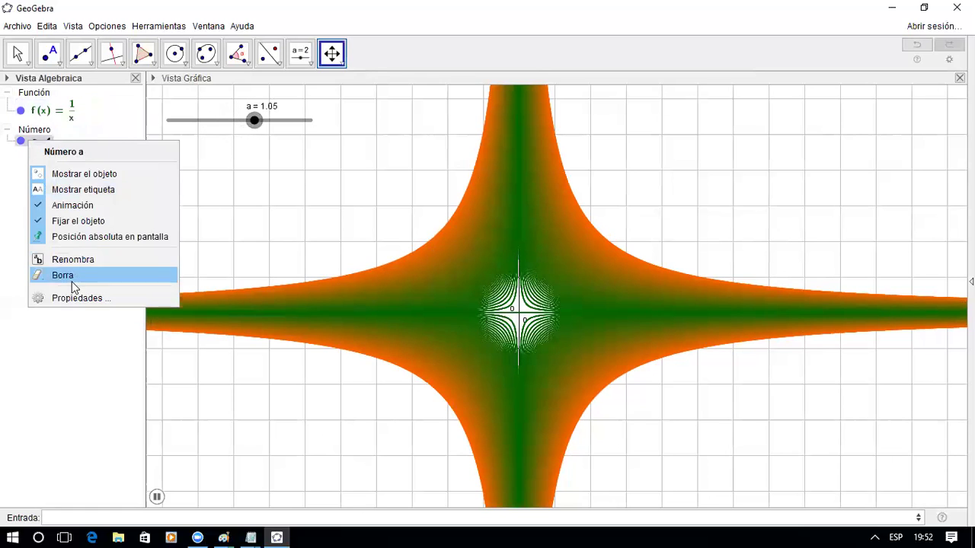
pyautogui.click(87, 211)
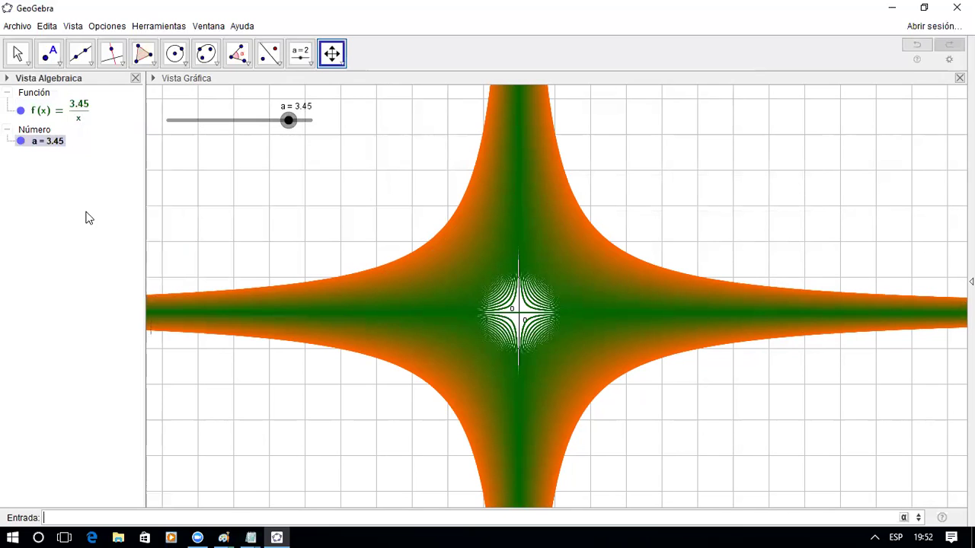
# Step: Save the construction as "funcion con colores" in the Geogebra2016 folder in GeoGebra (.ggb) format
pyautogui.click(17, 26)
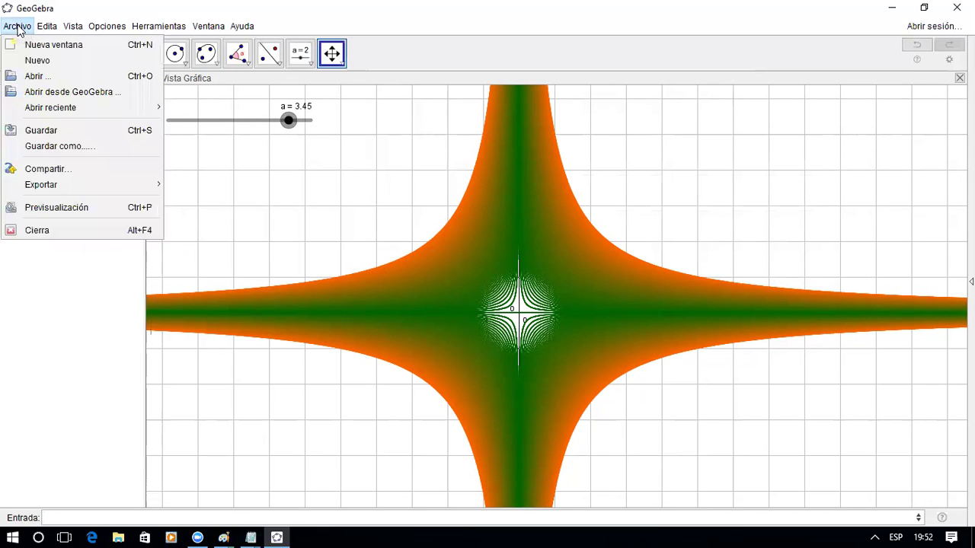
pyautogui.click(36, 146)
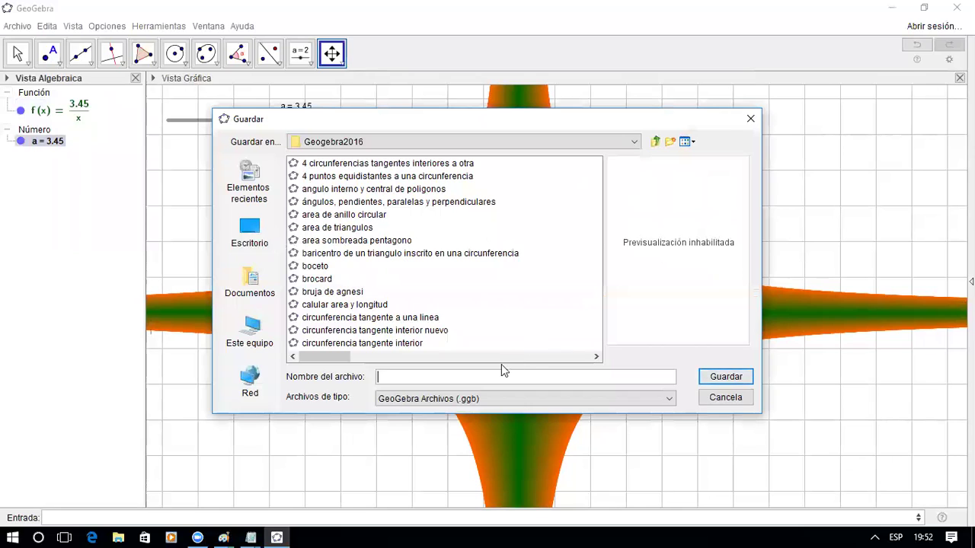
pyautogui.write('funcion con colores')
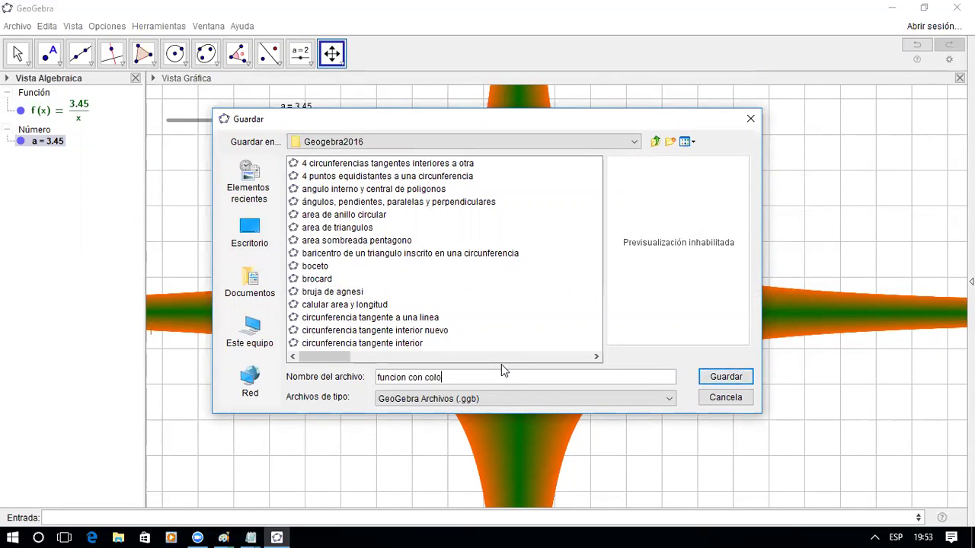
pyautogui.click(724, 373)
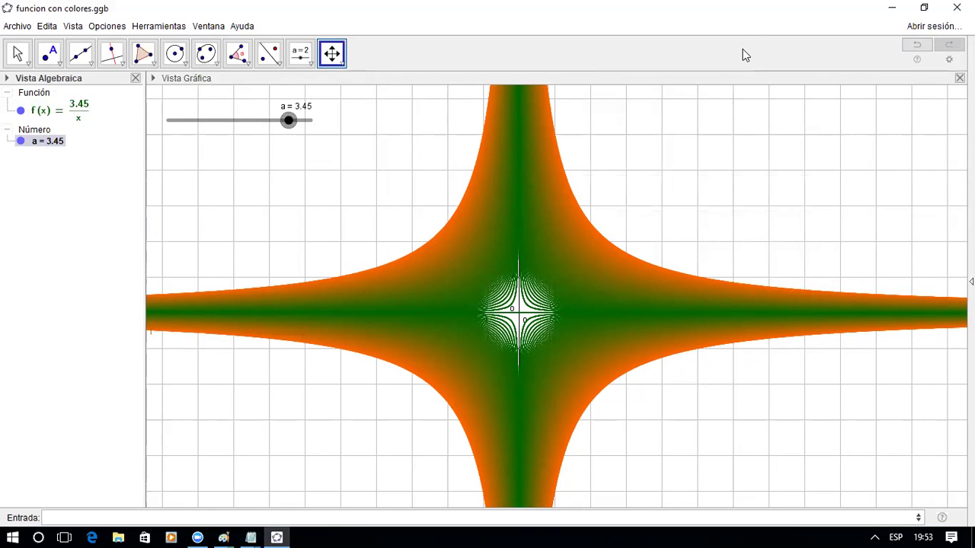
# Step: Start a new blank construction
pyautogui.click(23, 29)
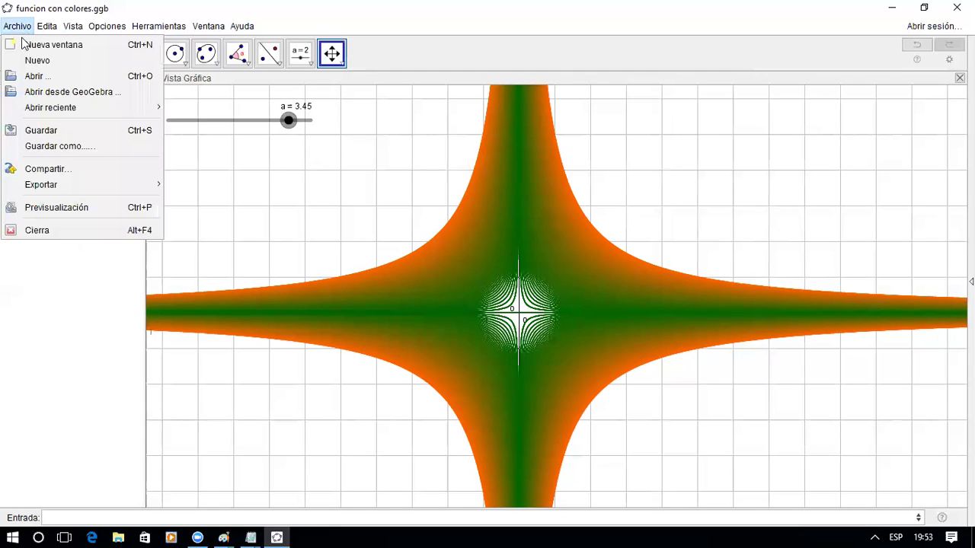
pyautogui.moveTo(37, 113)
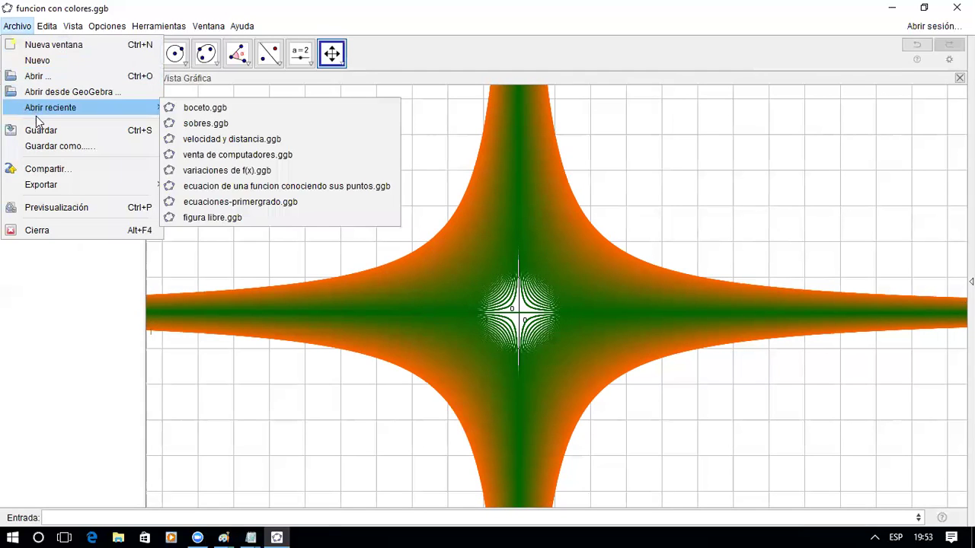
pyautogui.click(51, 62)
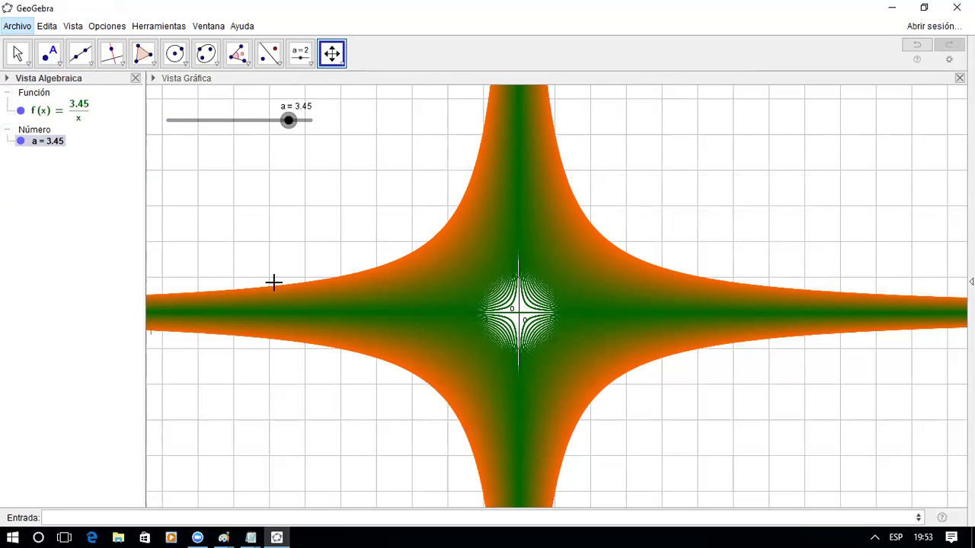
# Step: Define the function h(x)=Si[-5<x,ax*3] and create a slider for a
pyautogui.click(185, 518)
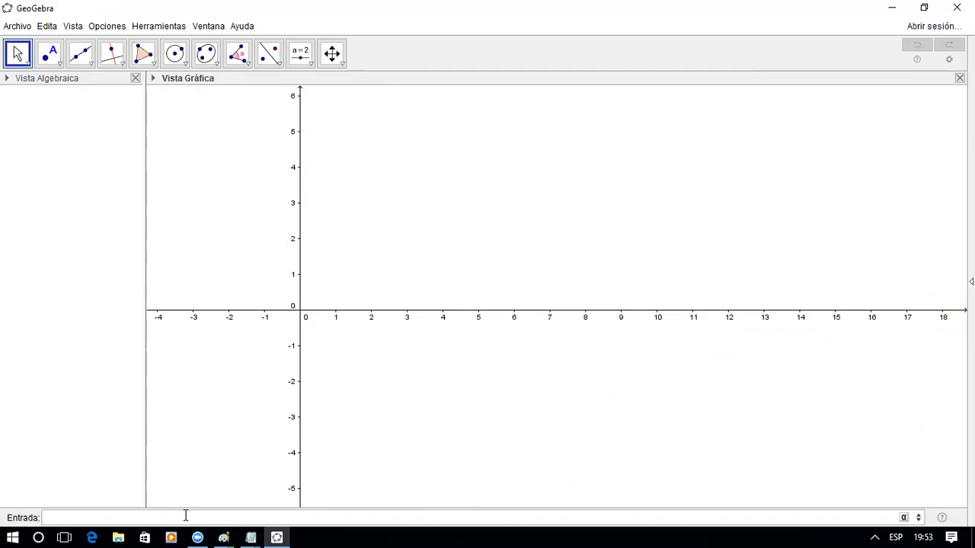
pyautogui.write('Si')
pyautogui.press('BackSpace')
pyautogui.press('BackSpace')
pyautogui.write('h(x)=Si[-5')
pyautogui.write('<')
pyautogui.write('x')
pyautogui.write(',')
pyautogui.write('ax')
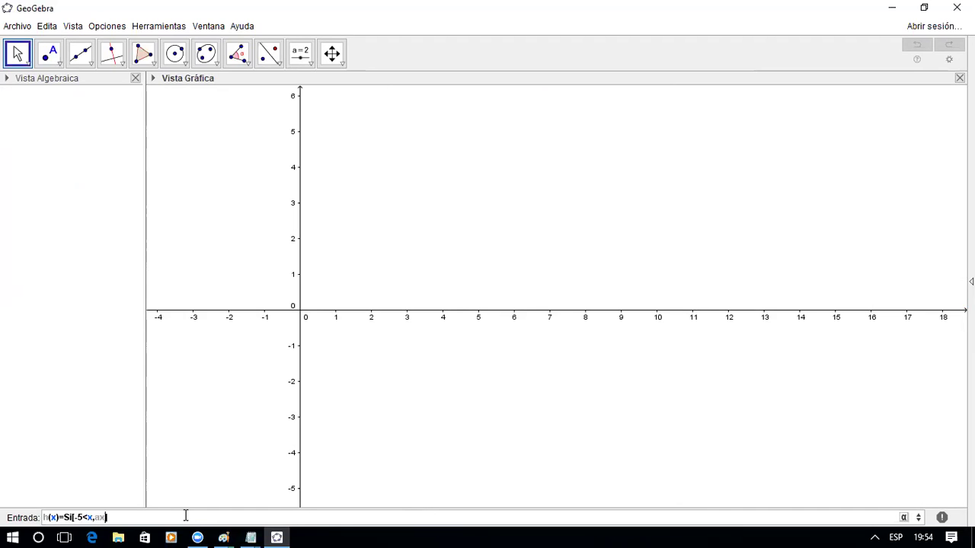
pyautogui.write("'")
pyautogui.write('3')
pyautogui.write(',')
pyautogui.press('BackSpace')
pyautogui.press('BackSpace')
pyautogui.press('Return')
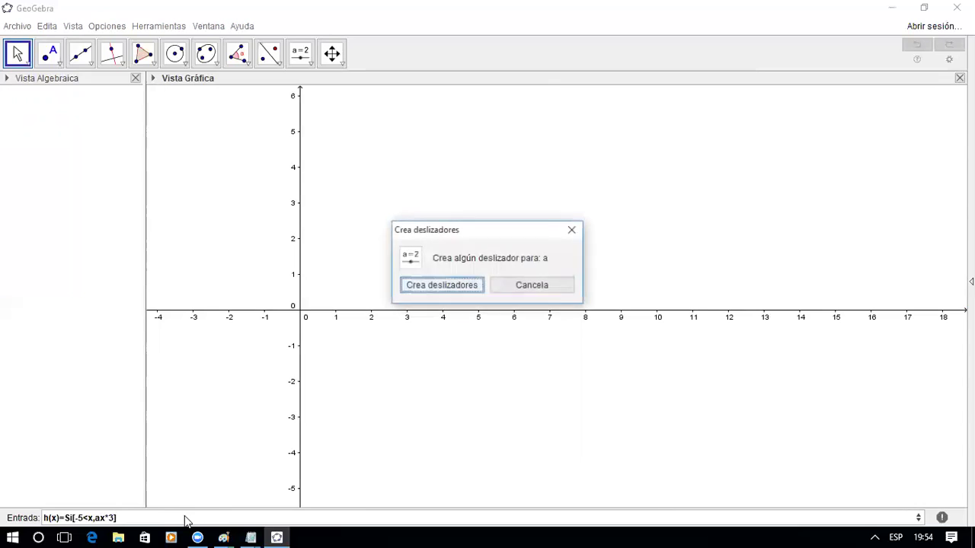
pyautogui.click(419, 283)
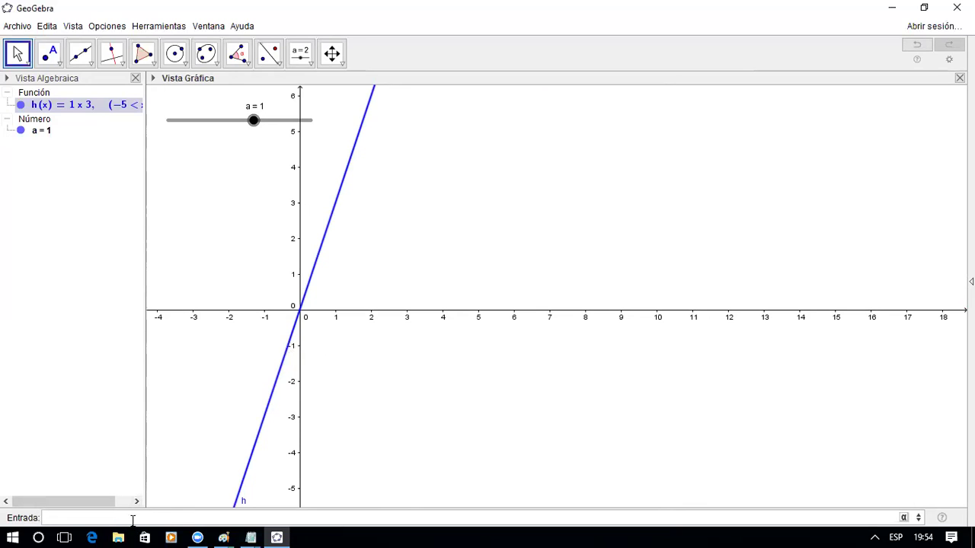
# Step: Redefine function h in its properties as Si[-5 < x, a / x] and close the preferences
pyautogui.rightClick(65, 107)
pyautogui.click(110, 231)
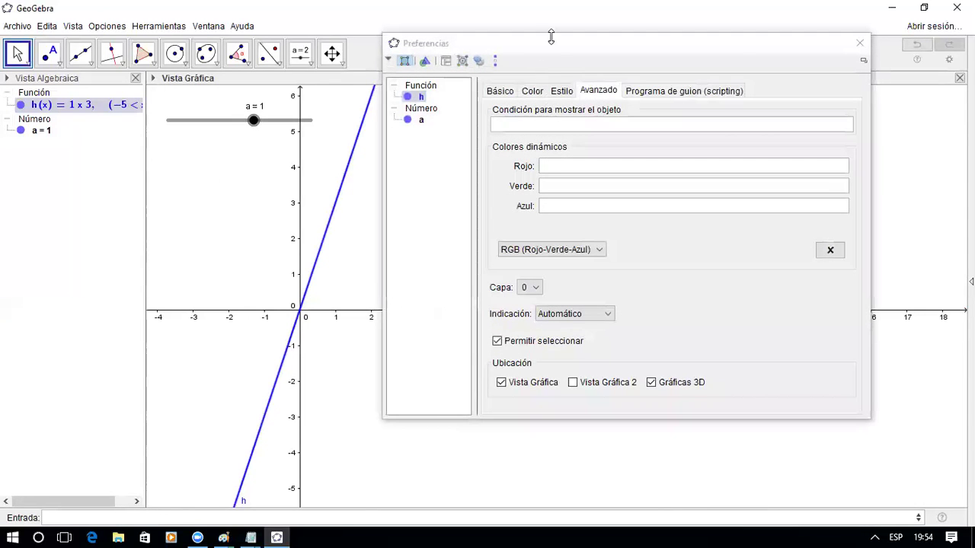
pyautogui.click(554, 41)
pyautogui.moveTo(554, 41); pyautogui.dragTo(298, 119)
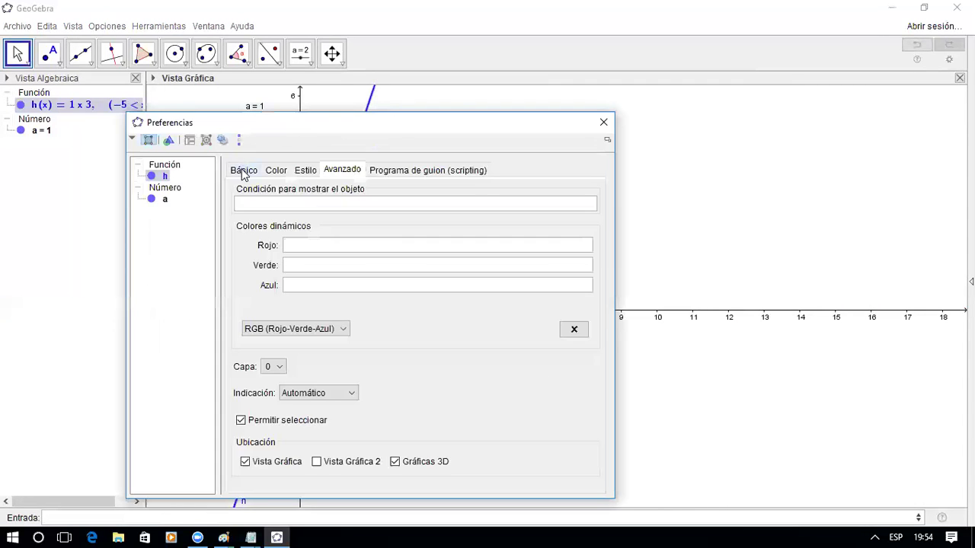
pyautogui.click(243, 171)
pyautogui.click(297, 214)
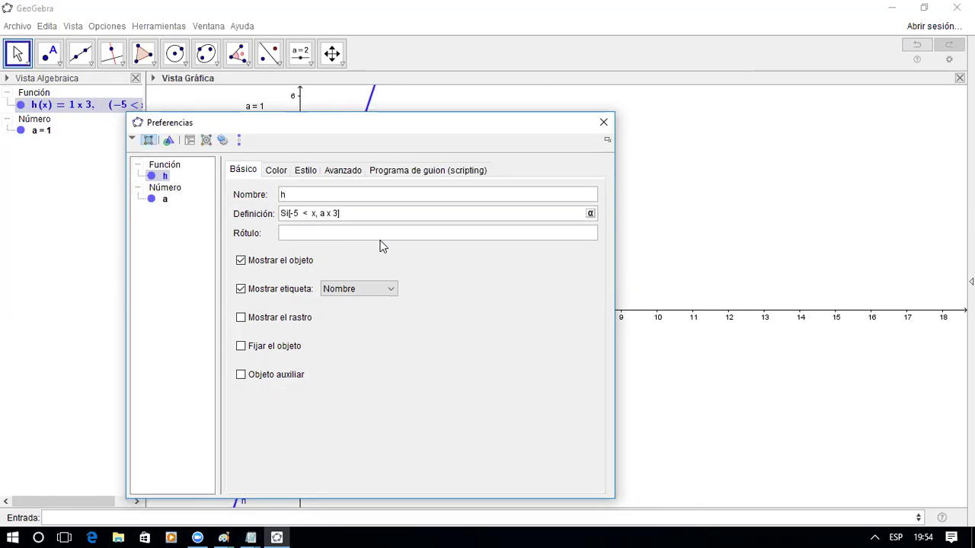
pyautogui.press('Right')
pyautogui.press('Right')
pyautogui.press('Right')
pyautogui.press('BackSpace')
pyautogui.press('BackSpace')
pyautogui.press('BackSpace')
pyautogui.write('/x]')
pyautogui.press('Tab')
pyautogui.moveTo(343, 214); pyautogui.dragTo(211, 206)
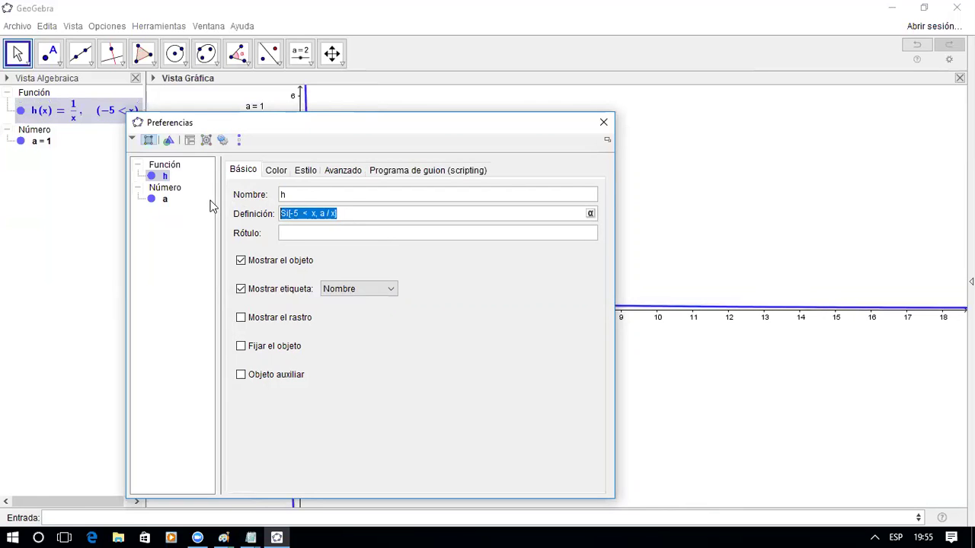
pyautogui.click(601, 124)
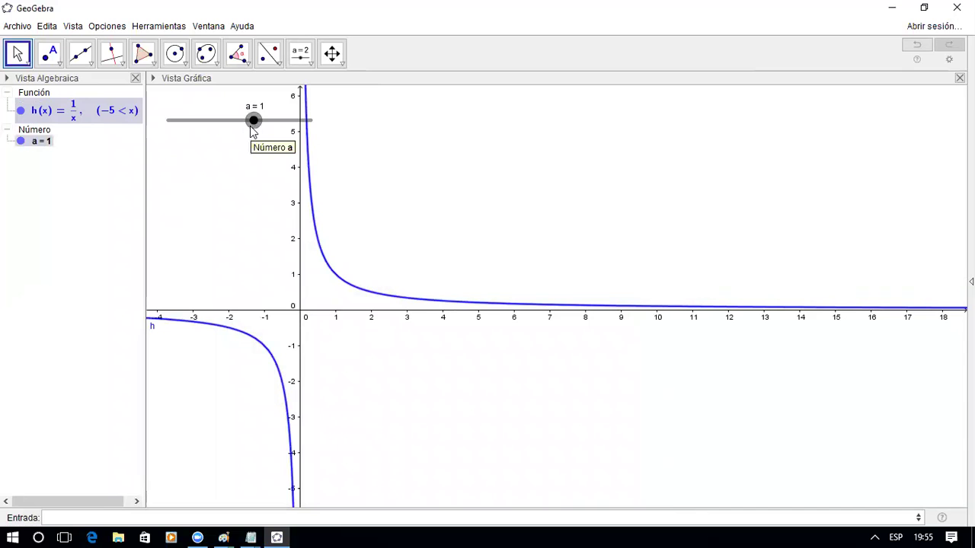
# Step: Test how h responds by moving slider a to 3.9 and then to -4.8, with the curve's start at x = -5 in view
pyautogui.moveTo(250, 125); pyautogui.dragTo(295, 110)
pyautogui.click(332, 53)
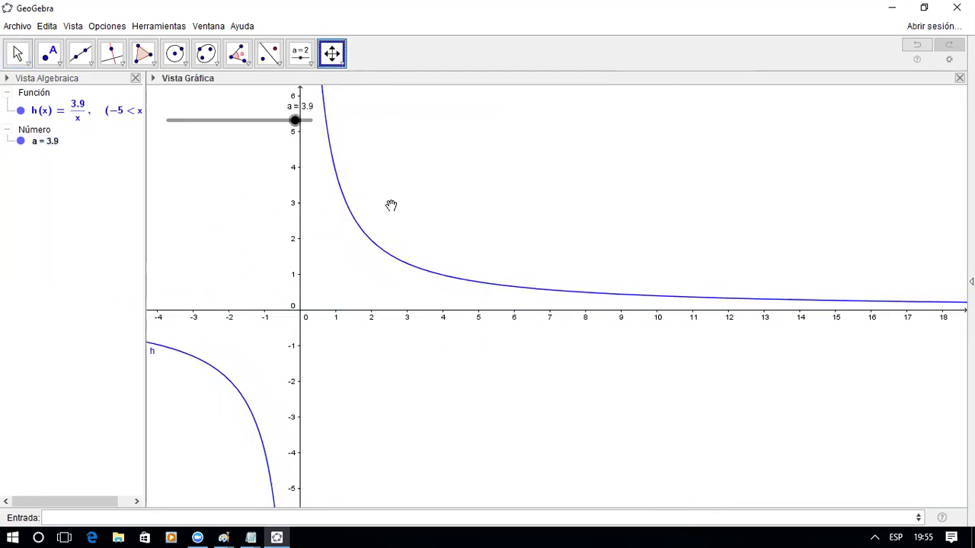
pyautogui.moveTo(390, 206); pyautogui.dragTo(473, 192)
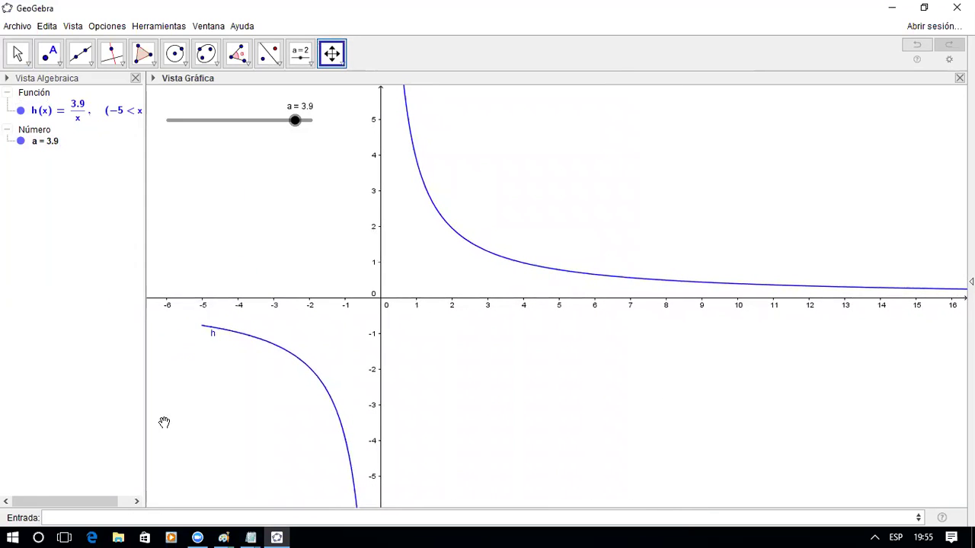
pyautogui.click(151, 518)
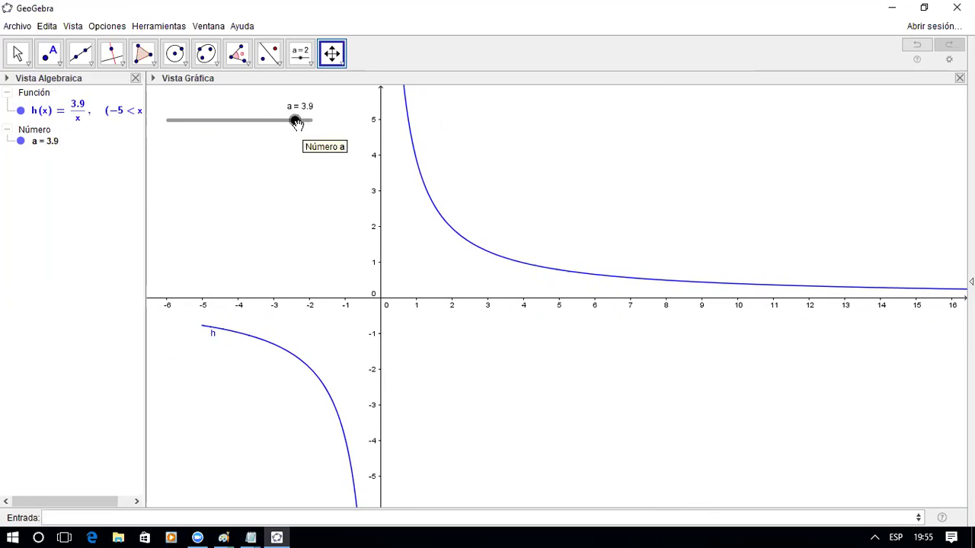
pyautogui.moveTo(299, 129); pyautogui.dragTo(172, 140)
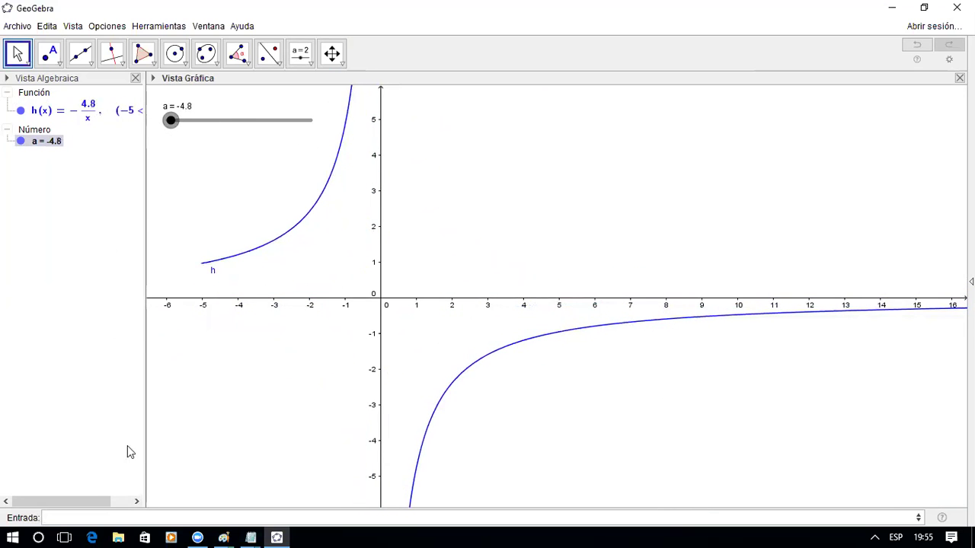
# Step: Define a second function g(x)=Si[-5<x,x^2-a]
pyautogui.click(100, 518)
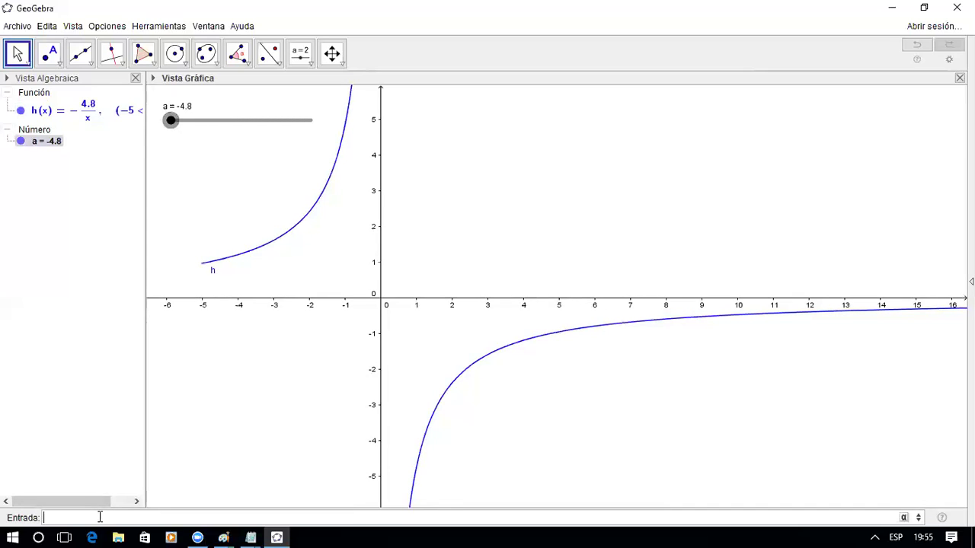
pyautogui.write('g(x)')
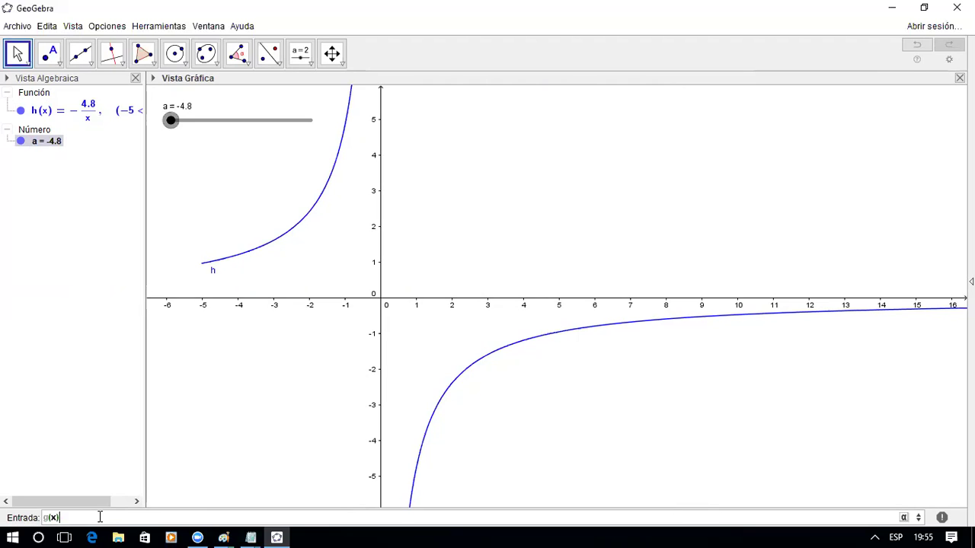
pyautogui.write('=Si[-5<x,x')
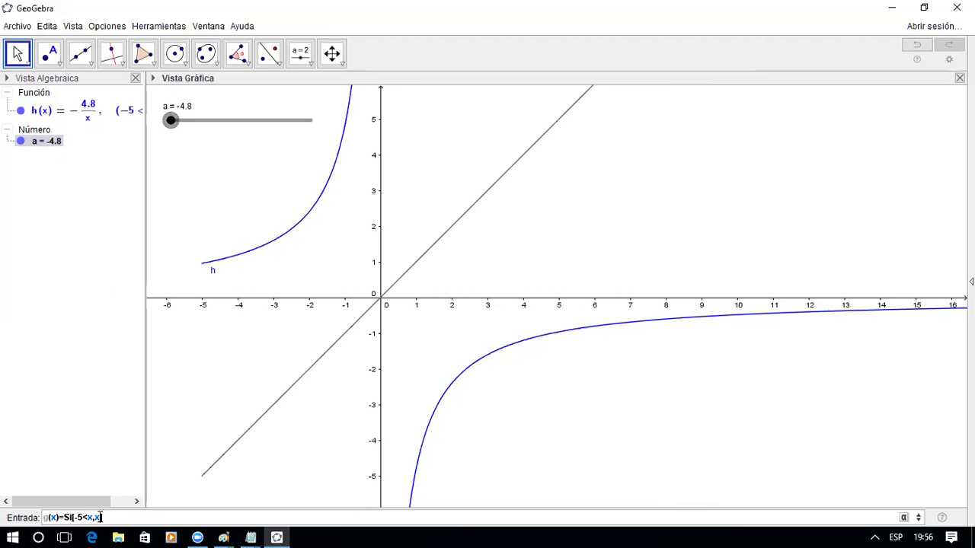
pyautogui.write('^2')
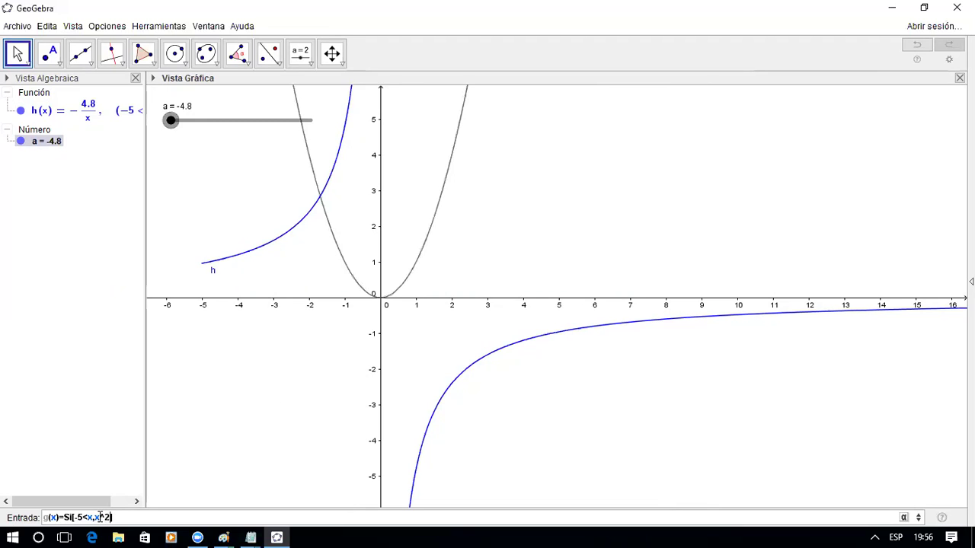
pyautogui.write(',')
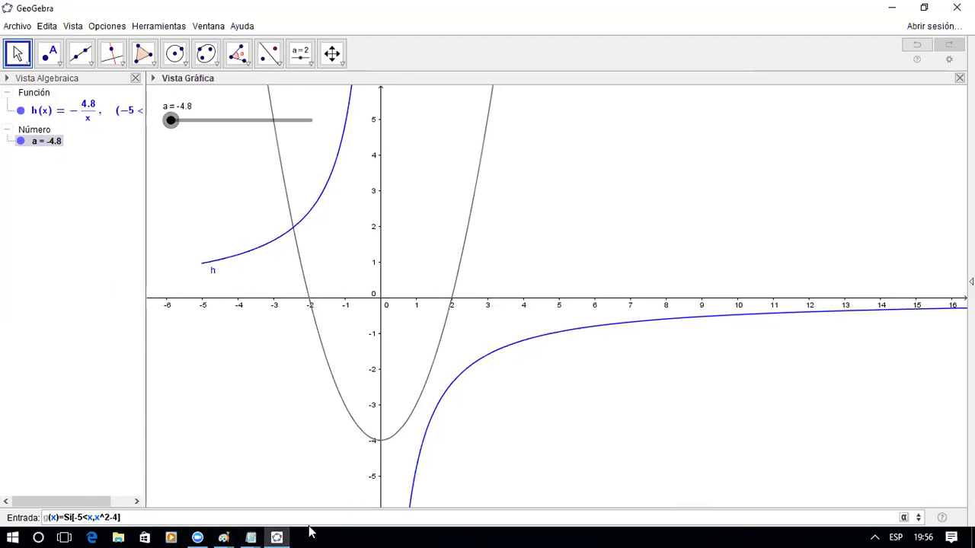
pyautogui.press('BackSpace')
pyautogui.press('Return')
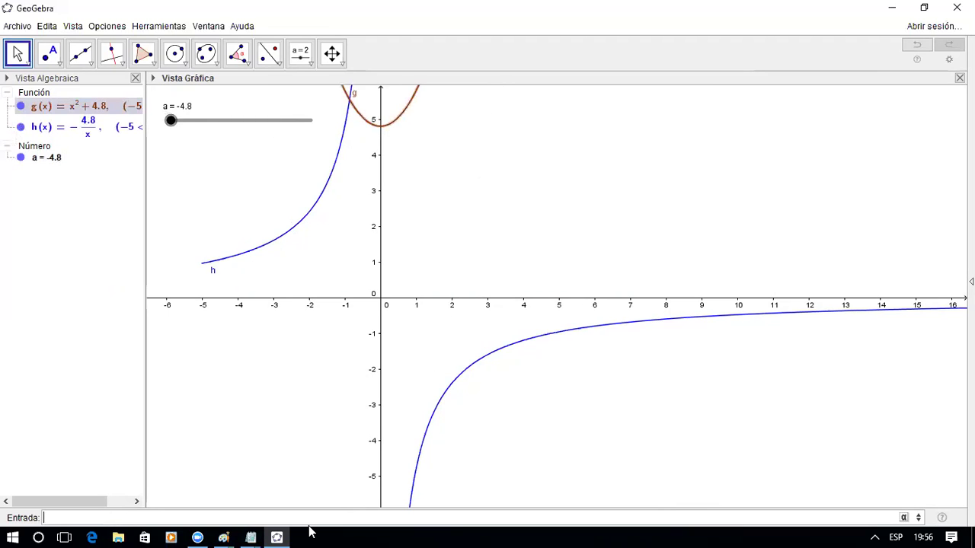
pyautogui.click(94, 135)
pyautogui.rightClick(94, 135)
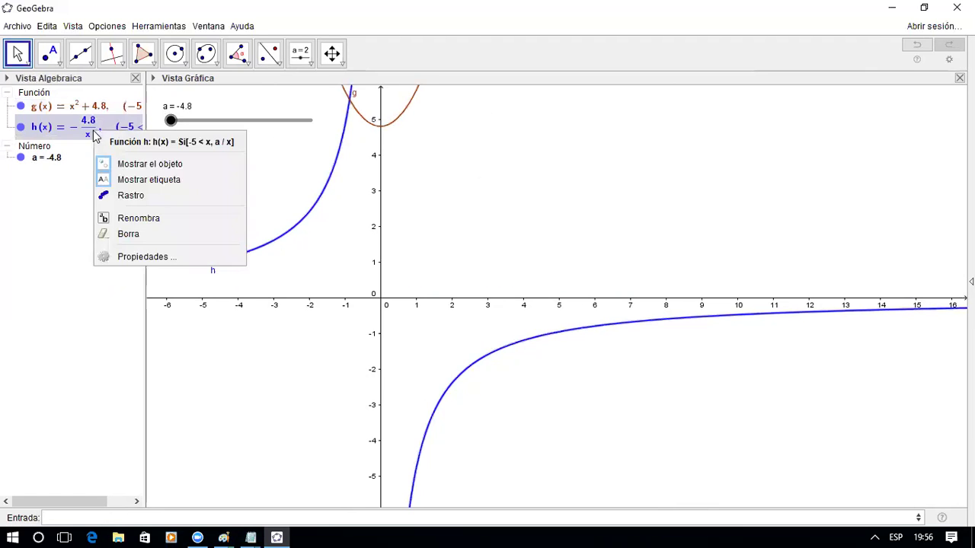
pyautogui.click(122, 258)
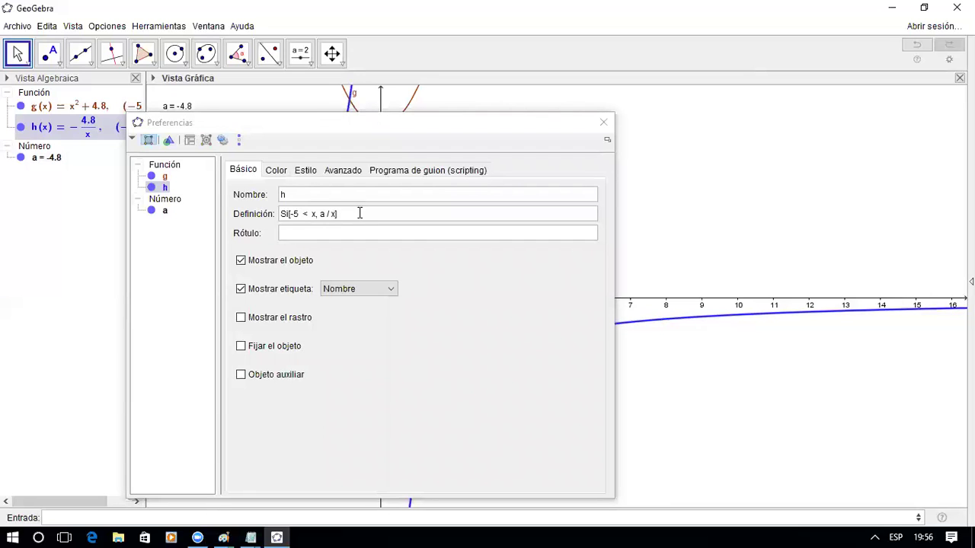
pyautogui.click(320, 216)
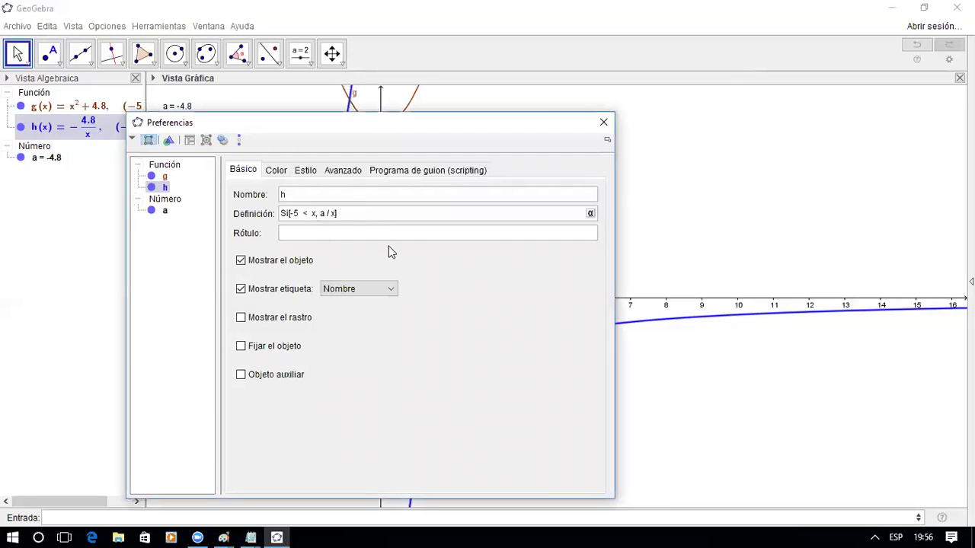
pyautogui.press('BackSpace')
pyautogui.click(602, 126)
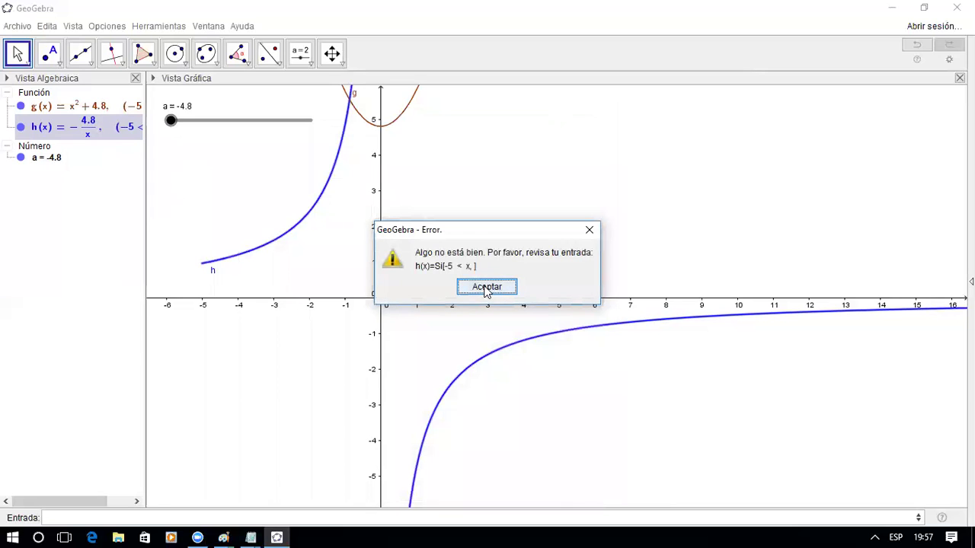
pyautogui.click(485, 289)
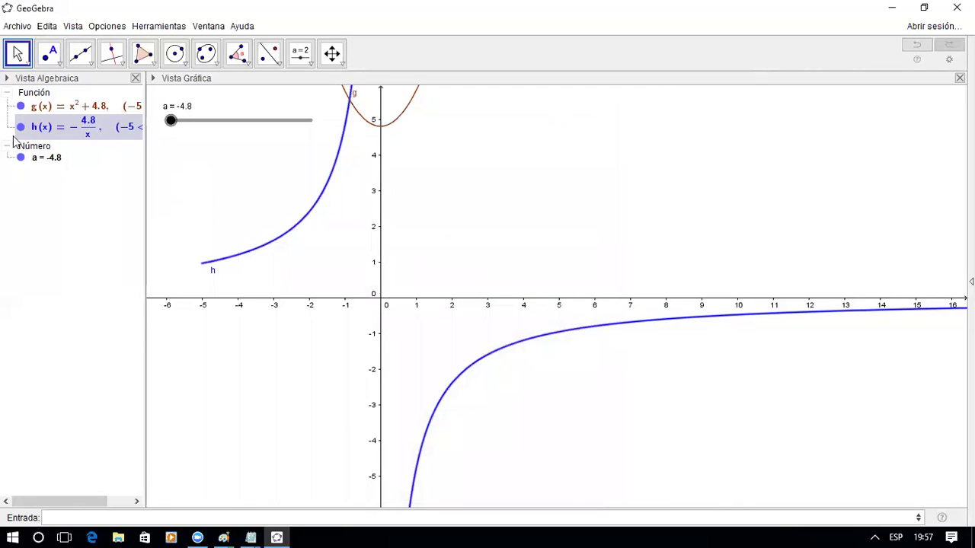
# Step: Redefine function g in its properties as Si[-5 < x, ax² - 4] and move slider a to 3.9
pyautogui.keyDown('ctrl'); pyautogui.click(42, 109); pyautogui.keyUp('ctrl')
pyautogui.rightClick(44, 109)
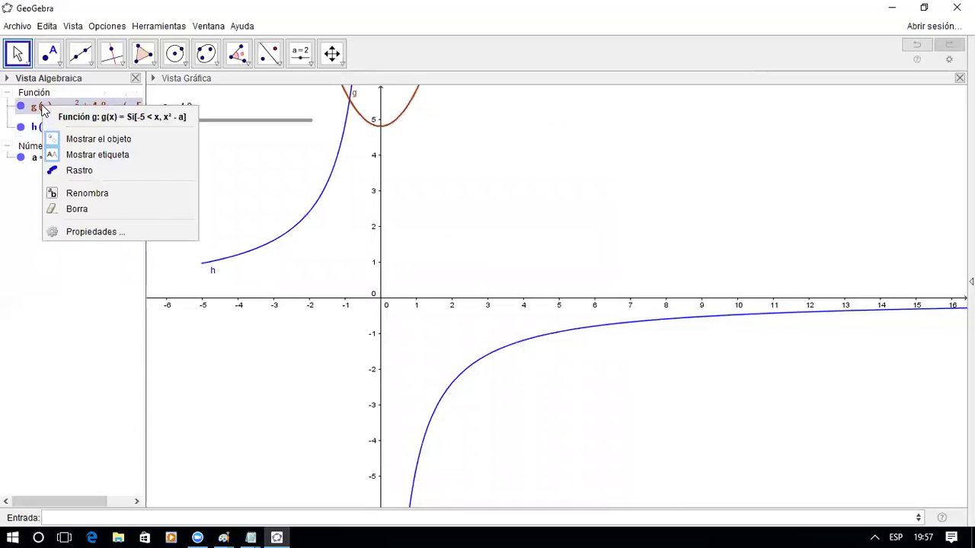
pyautogui.click(90, 233)
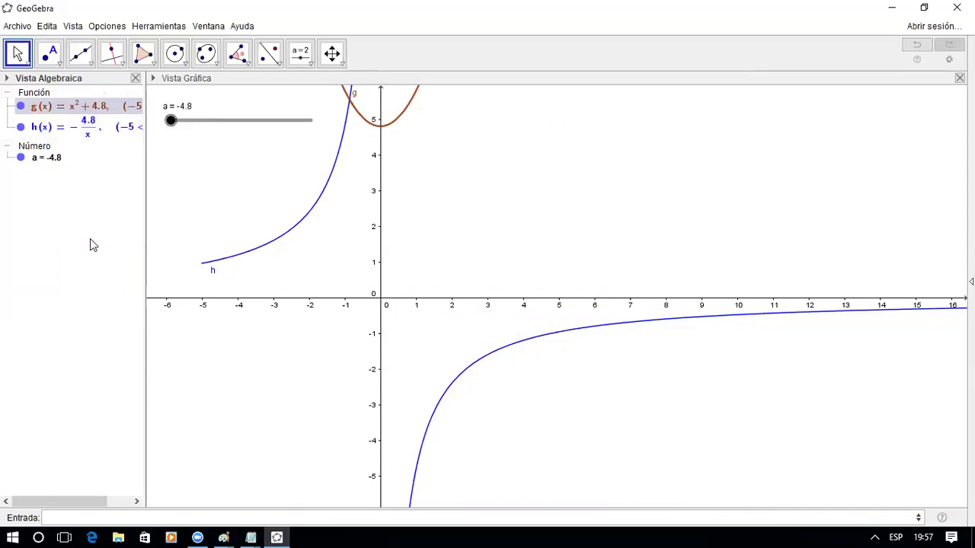
pyautogui.click(333, 215)
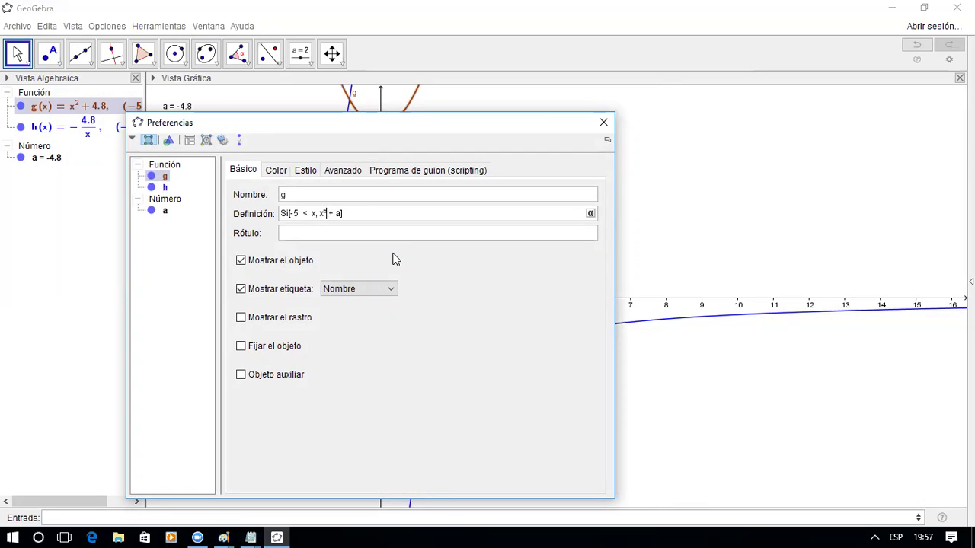
pyautogui.write('a')
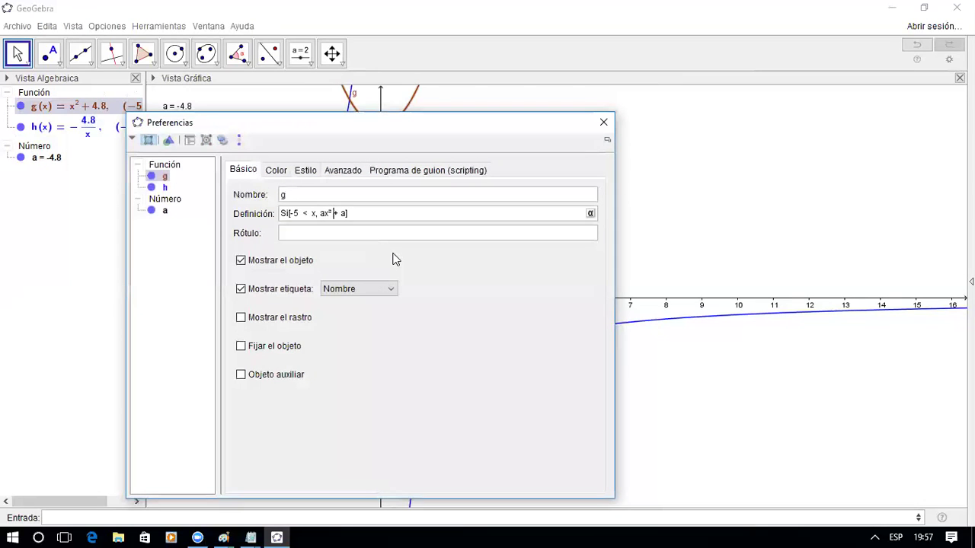
pyautogui.write('4')
pyautogui.click(604, 124)
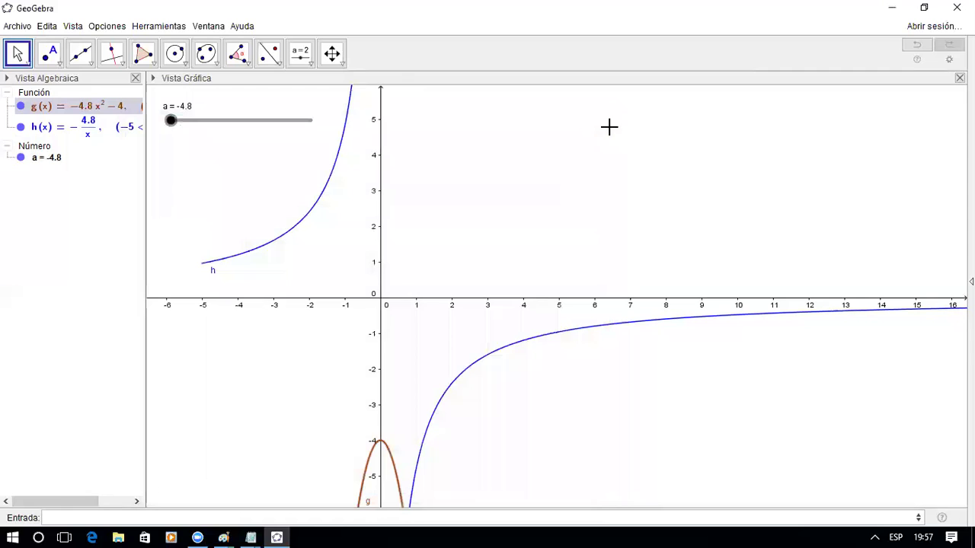
pyautogui.click(172, 124)
pyautogui.moveTo(173, 129); pyautogui.dragTo(313, 165)
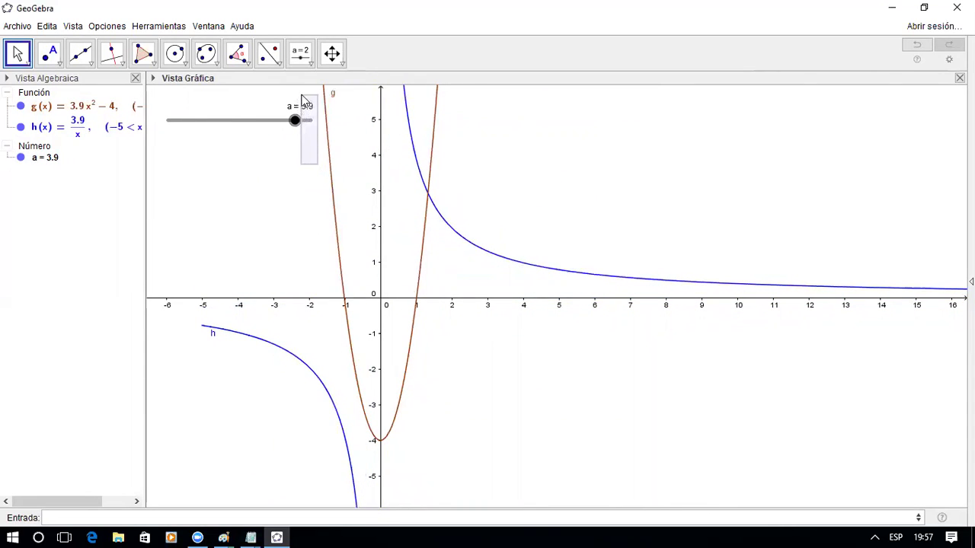
# Step: Turn on the trace for functions g and h and start the animation of slider a
pyautogui.rightClick(69, 109)
pyautogui.click(93, 173)
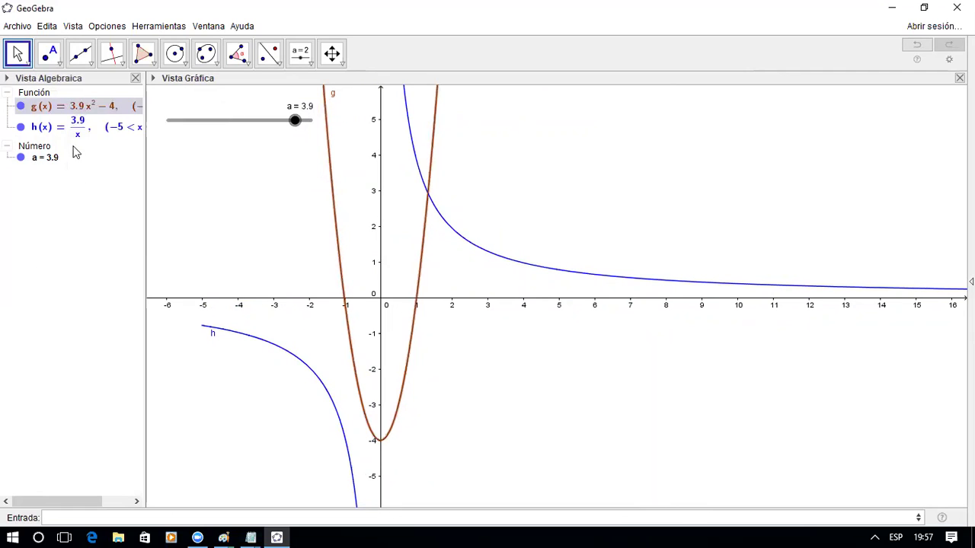
pyautogui.rightClick(71, 128)
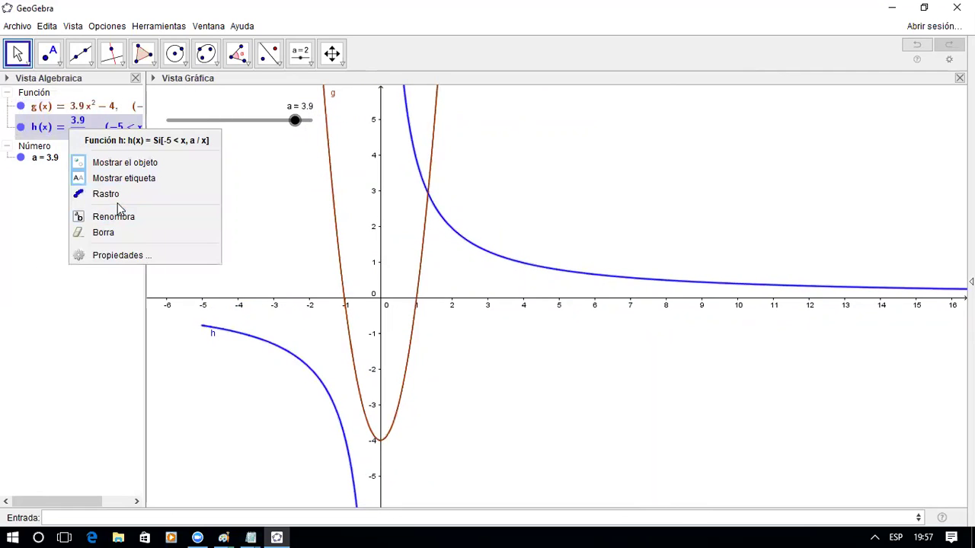
pyautogui.click(115, 194)
pyautogui.rightClick(47, 157)
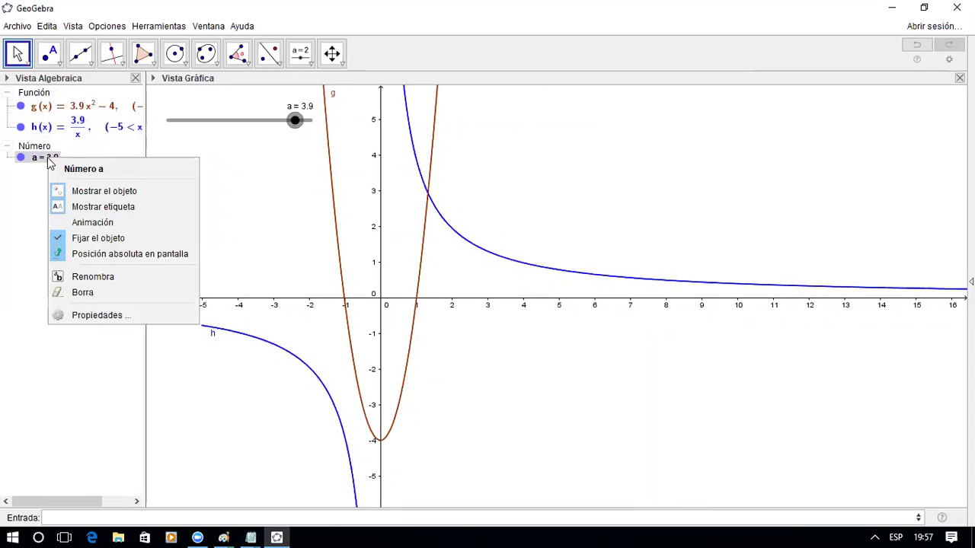
pyautogui.click(87, 225)
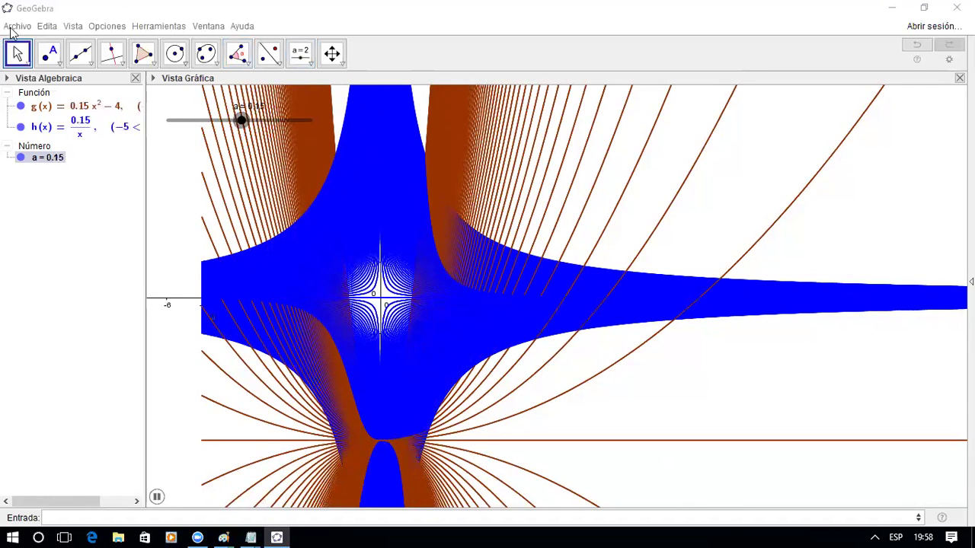
# Step: Save the animated construction as a new file named "funcion con colores y arte.ggb" in the Geogebra2016 folder
pyautogui.click(12, 27)
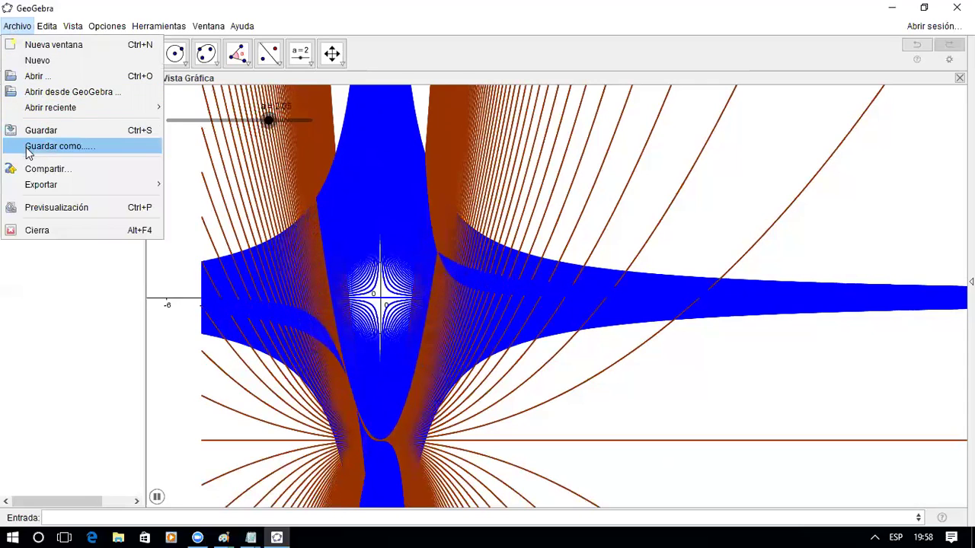
pyautogui.click(27, 153)
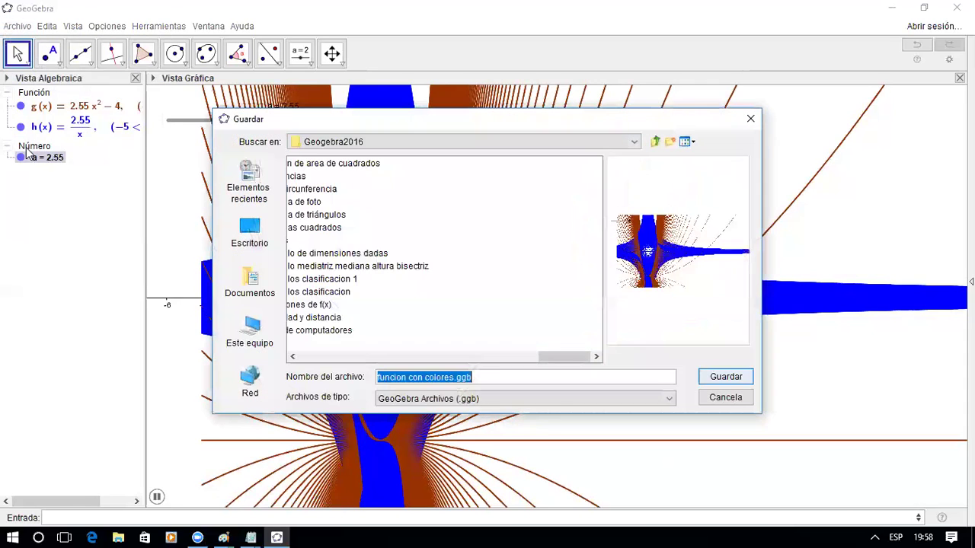
pyautogui.click(492, 377)
pyautogui.press('Left')
pyautogui.press('Left')
pyautogui.press('Left')
pyautogui.press('Left')
pyautogui.press('Left')
pyautogui.press('Left')
pyautogui.press('Left')
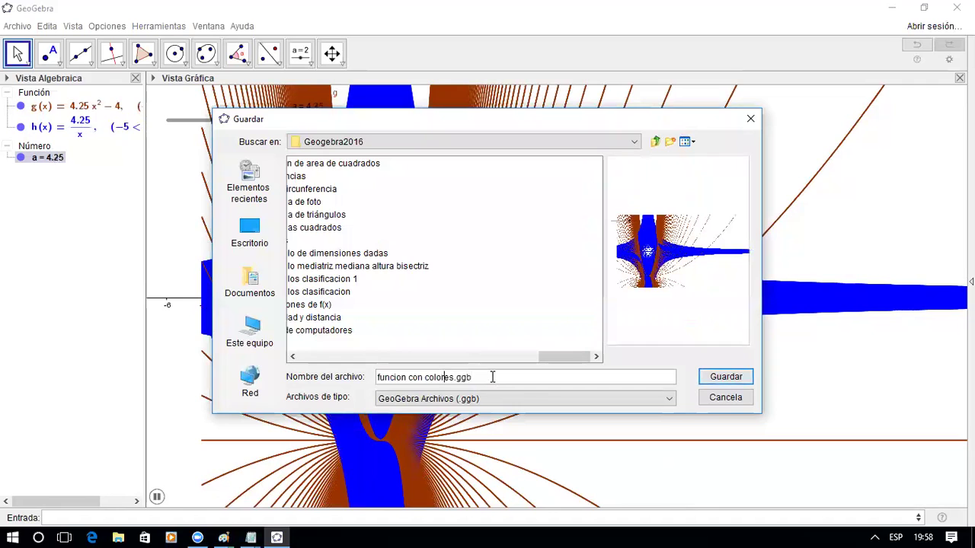
pyautogui.press('Right')
pyautogui.press('Right')
pyautogui.press('Delete')
pyautogui.press('Delete')
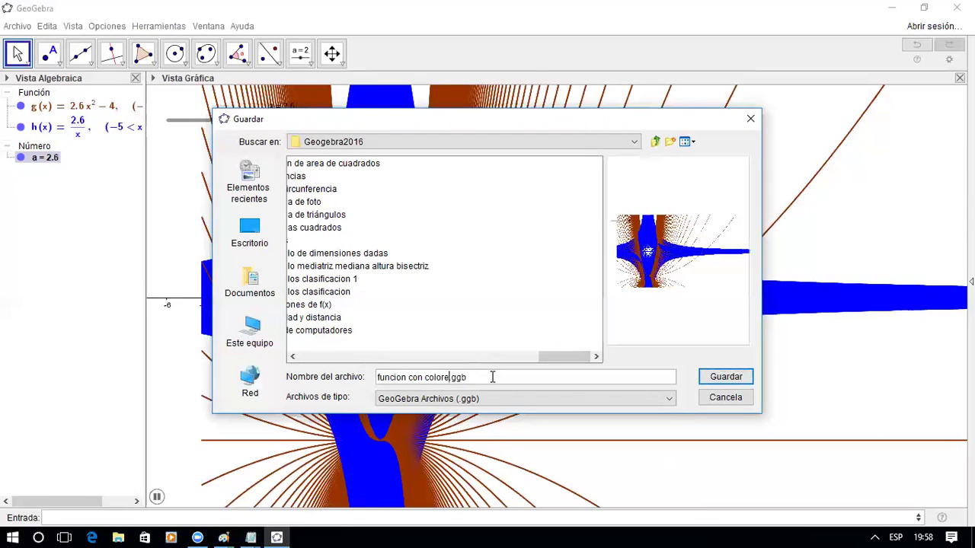
pyautogui.press('BackSpace')
pyautogui.press('BackSpace')
pyautogui.press('BackSpace')
pyautogui.press('BackSpace')
pyautogui.press('BackSpace')
pyautogui.press('BackSpace')
pyautogui.press('BackSpace')
pyautogui.press('BackSpace')
pyautogui.press('BackSpace')
pyautogui.press('BackSpace')
pyautogui.press('BackSpace')
pyautogui.write('con colo')
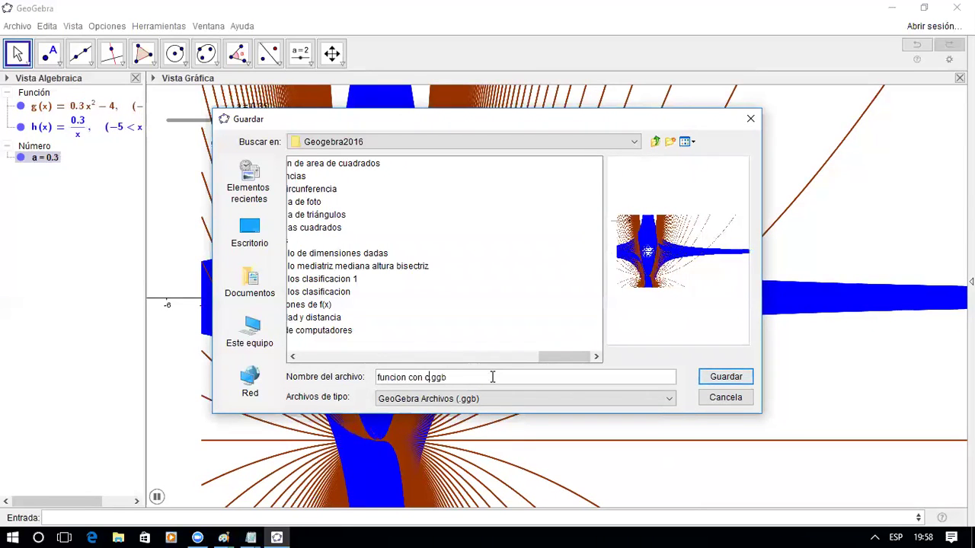
pyautogui.write('res .')
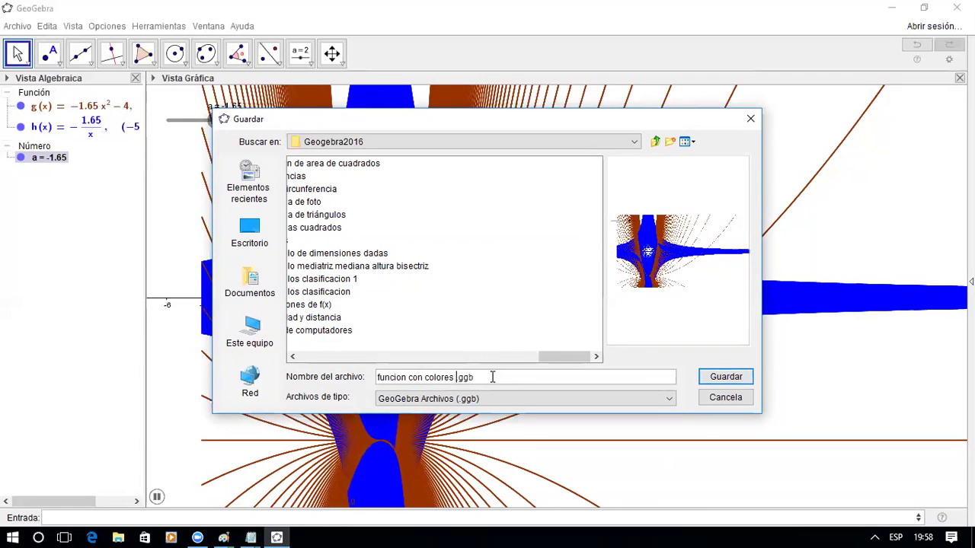
pyautogui.press('BackSpace')
pyautogui.write('y .')
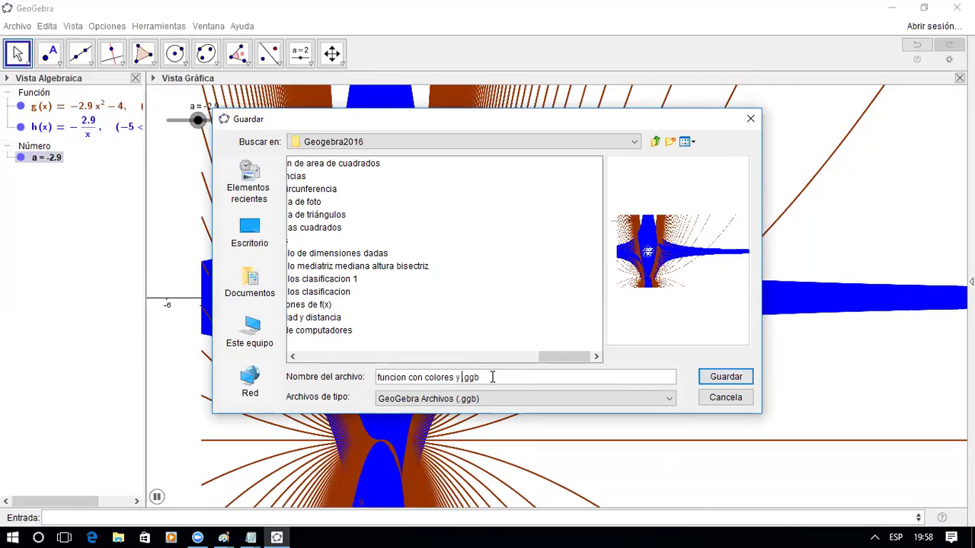
pyautogui.write('anim')
pyautogui.press('Return')
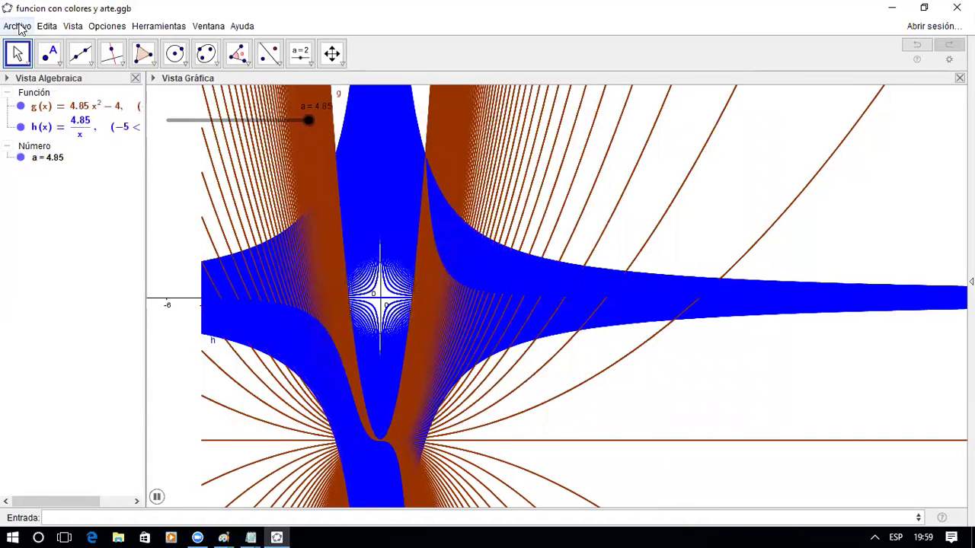
# Step: Start a new construction and define the function f(x)=x^2 -4
pyautogui.click(18, 27)
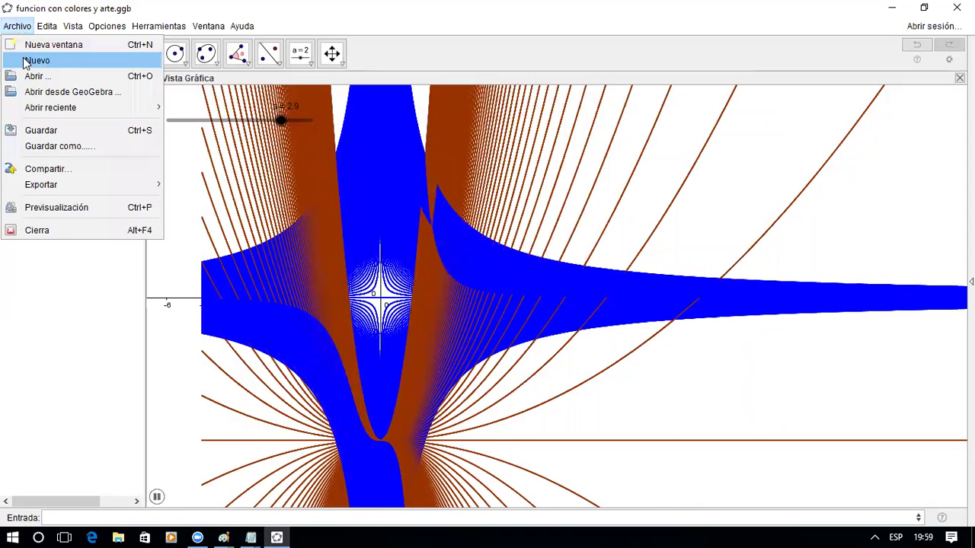
pyautogui.click(29, 60)
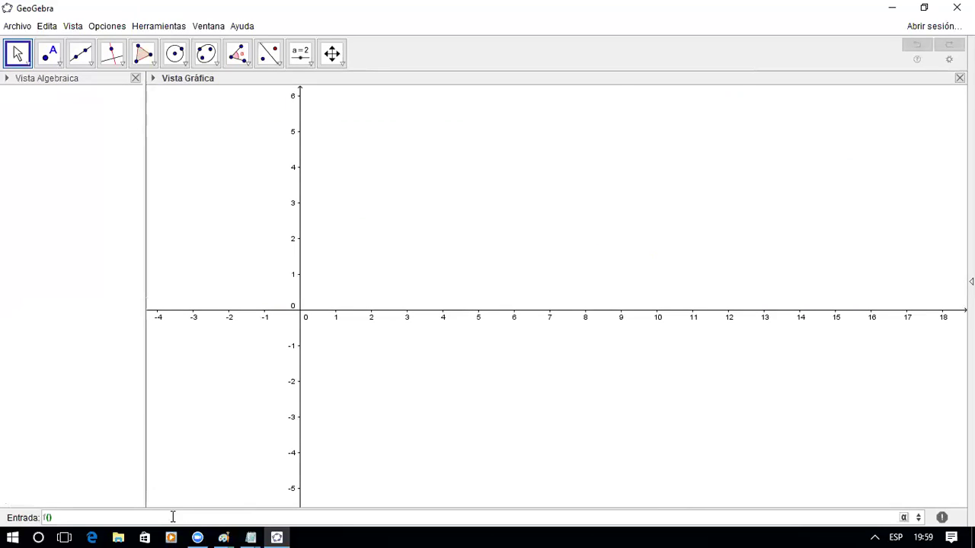
pyautogui.write('x)=x^2')
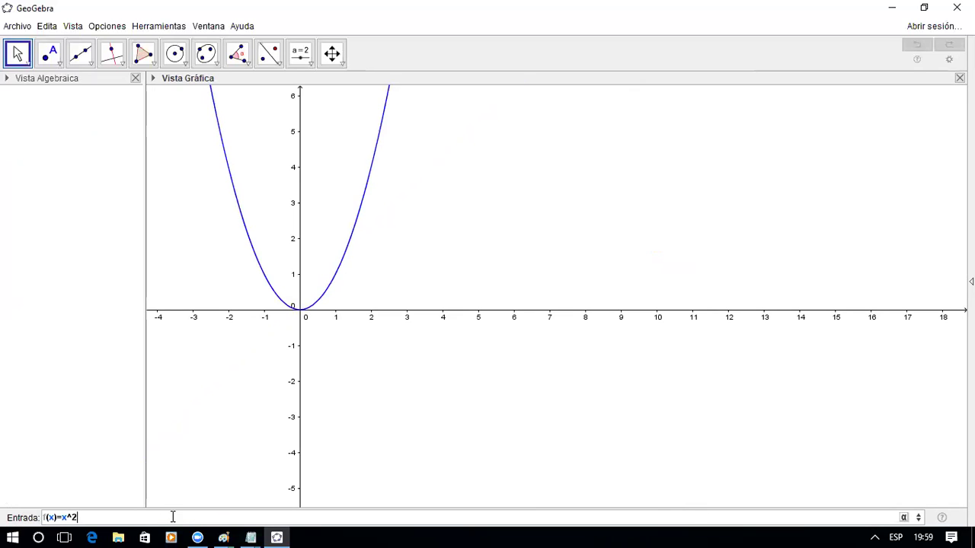
pyautogui.write(' -4')
pyautogui.press('Return')
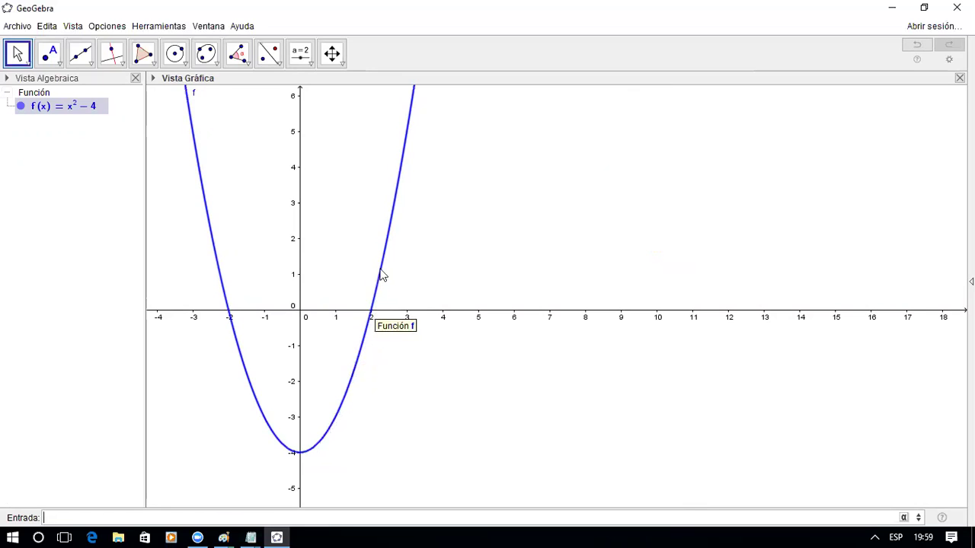
pyautogui.click(403, 190)
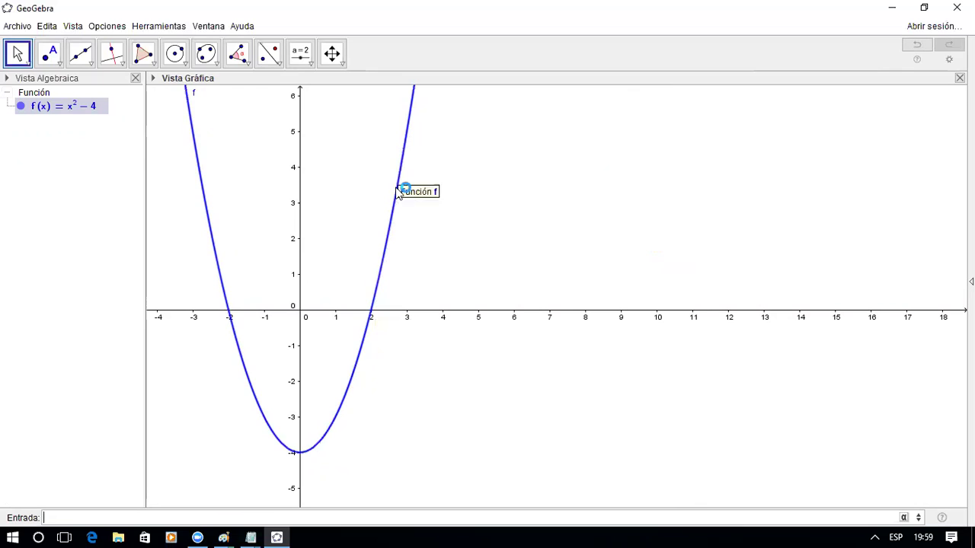
pyautogui.click(405, 164)
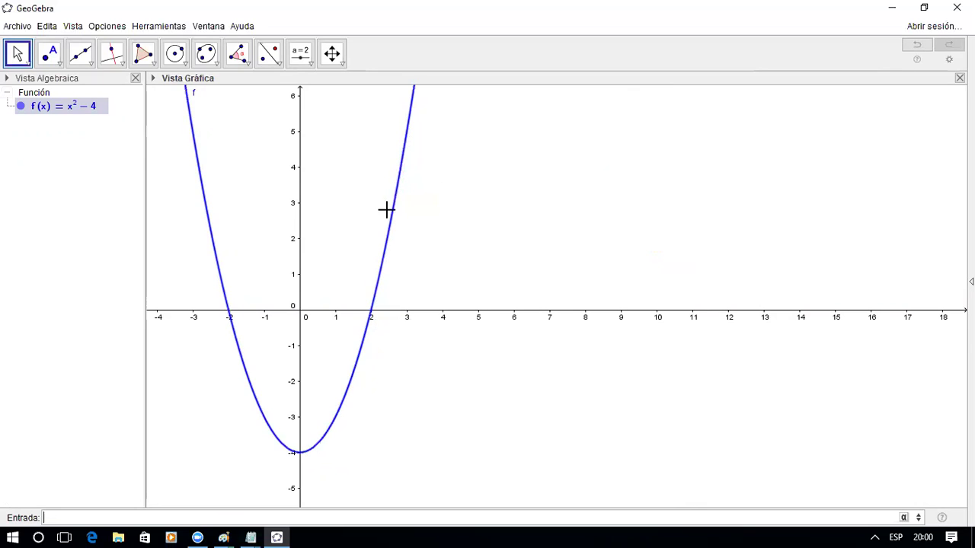
pyautogui.click(199, 311)
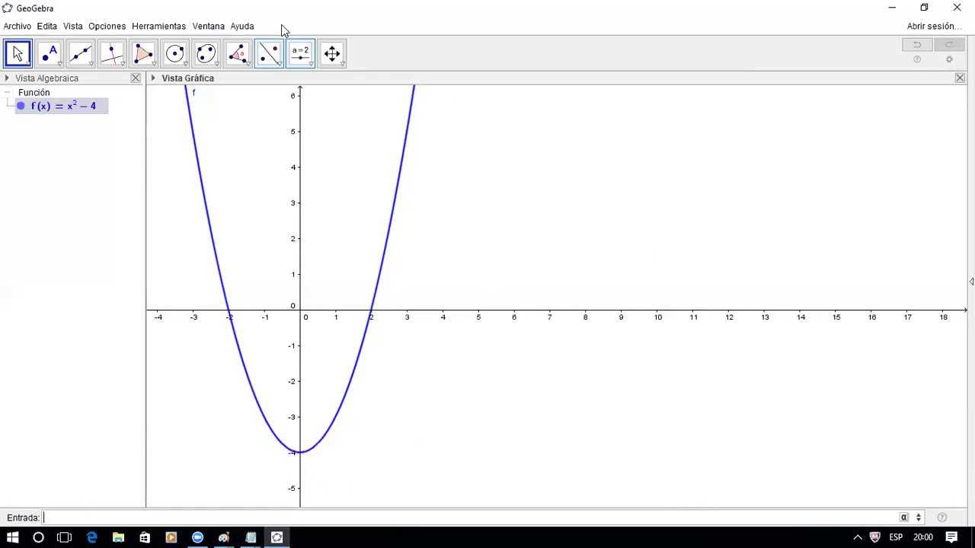
pyautogui.click(298, 53)
pyautogui.click(569, 160)
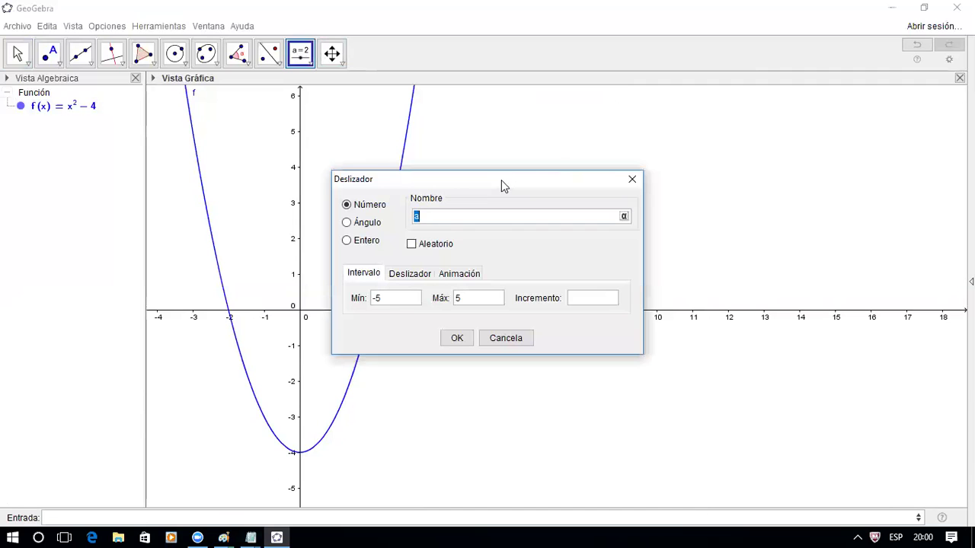
pyautogui.moveTo(512, 177); pyautogui.dragTo(648, 131)
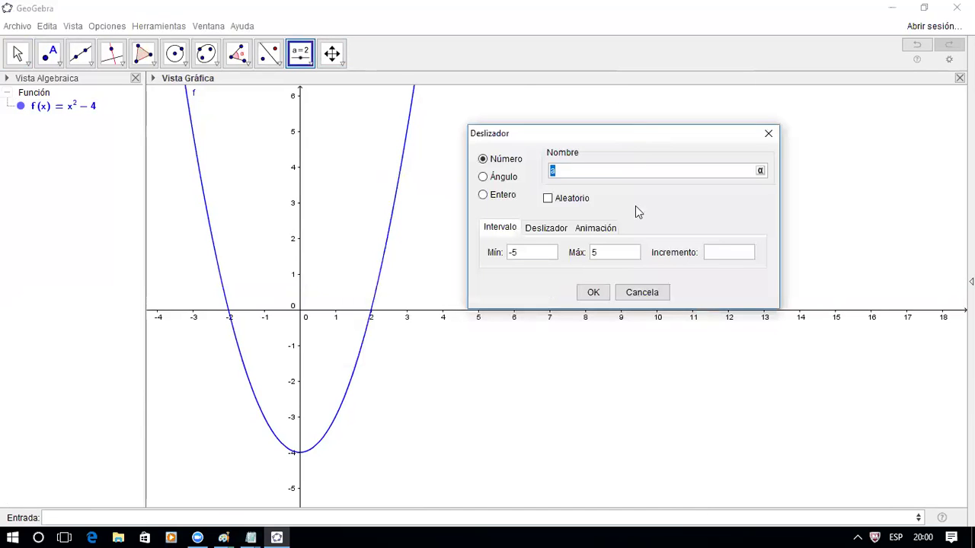
pyautogui.click(642, 292)
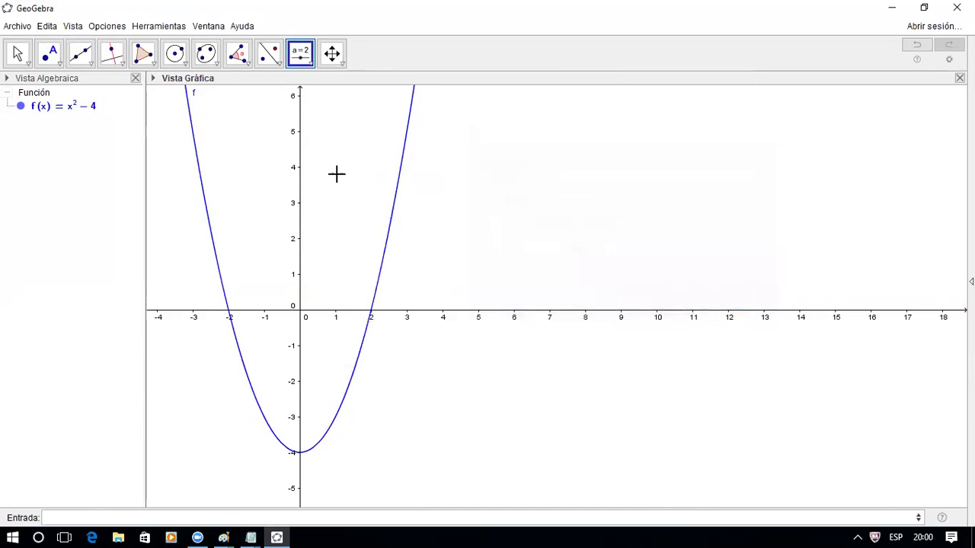
# Step: Begin a text object beside the parabola with LaTeX formula enabled and "f(x) = x^2 -4" as its first line
pyautogui.click(310, 66)
pyautogui.click(329, 112)
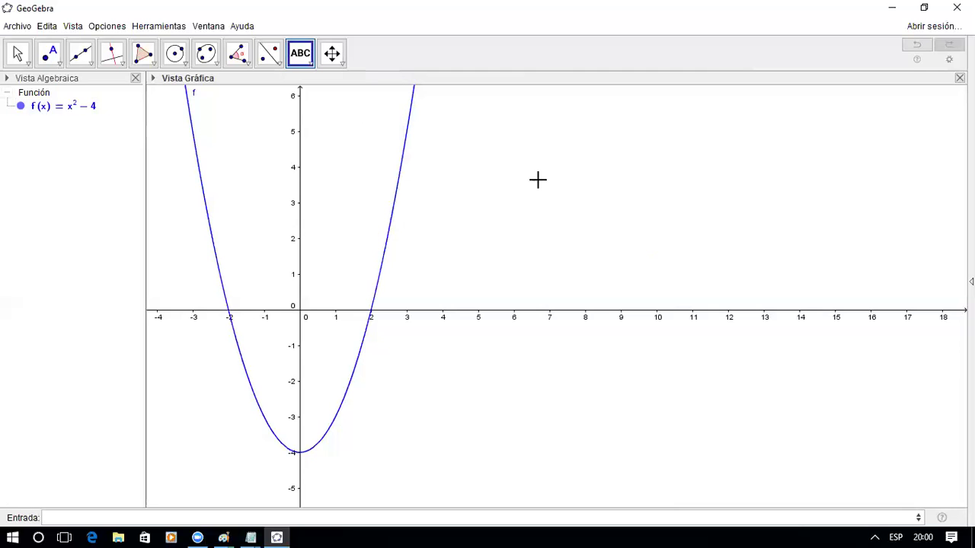
pyautogui.click(539, 165)
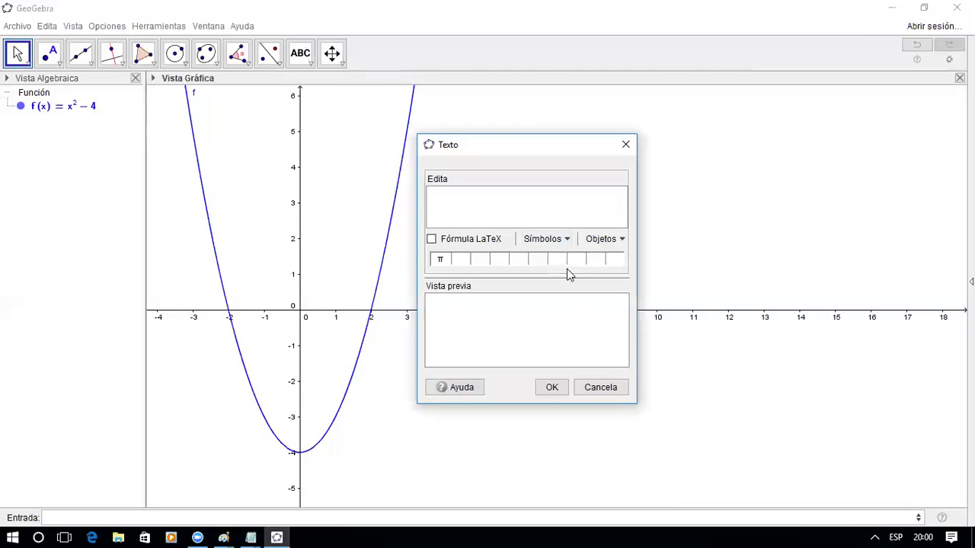
pyautogui.write('f(x9')
pyautogui.press('BackSpace')
pyautogui.write(') = x^2 -4')
pyautogui.press('Return')
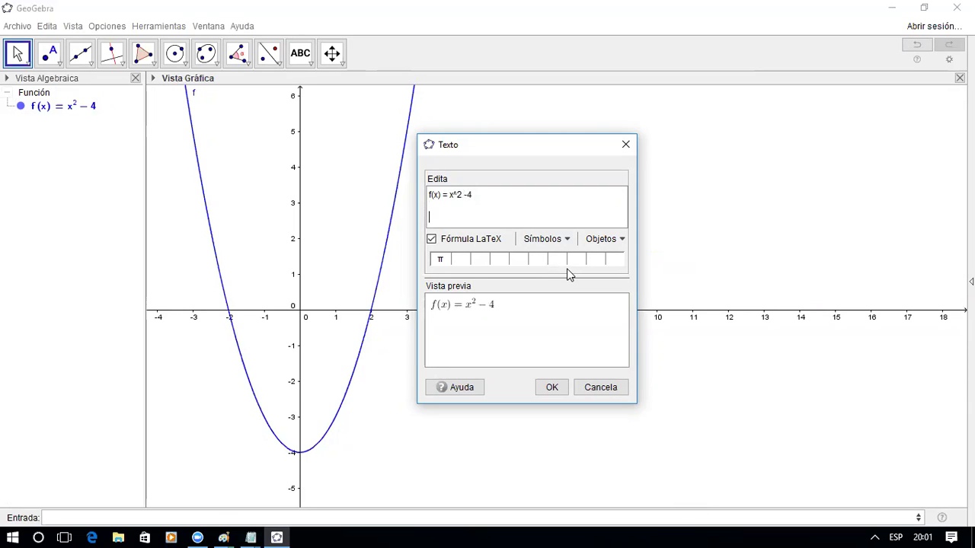
# Step: Add the line "la funcion inversa" directly below the formula, with the text window enlarged and the blank line between them removed
pyautogui.write('la funcion inversa')
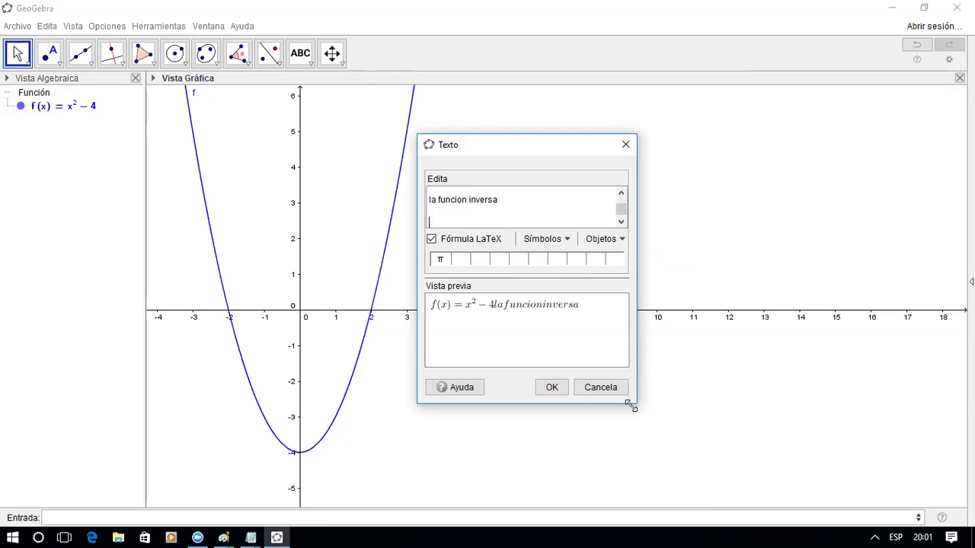
pyautogui.moveTo(632, 408); pyautogui.dragTo(816, 524)
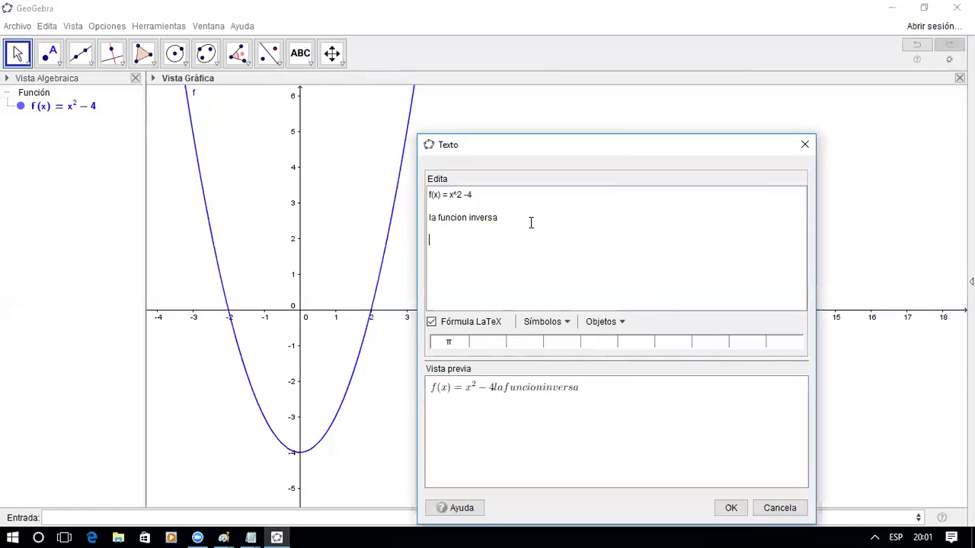
pyautogui.press('Up')
pyautogui.press('Up')
pyautogui.press('Up')
pyautogui.press('Delete')
pyautogui.press('Down')
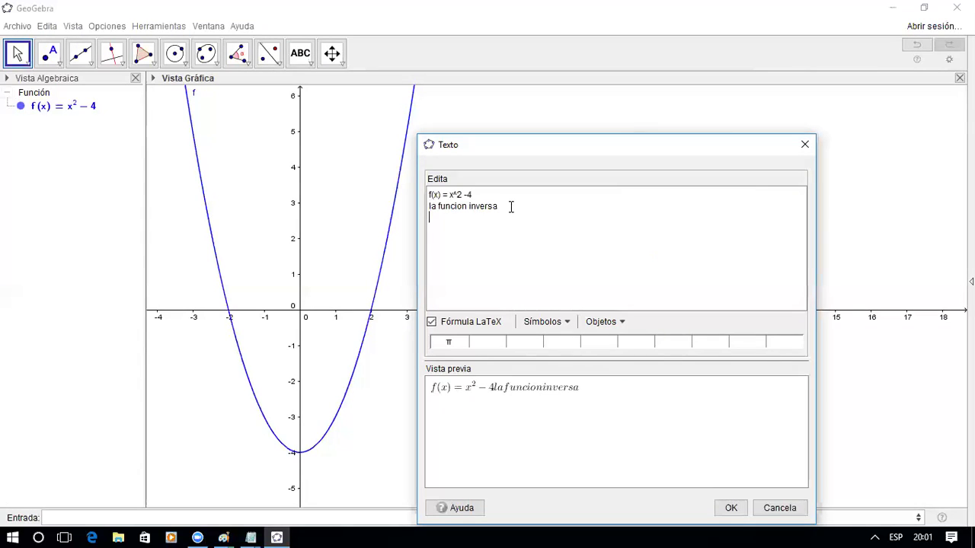
# Step: Add the inverse derivation lines "x = y ^2 -4" and "y^2 = x + 4" to the text, leaving a blank line above them
pyautogui.press('Return')
pyautogui.write('x = y')
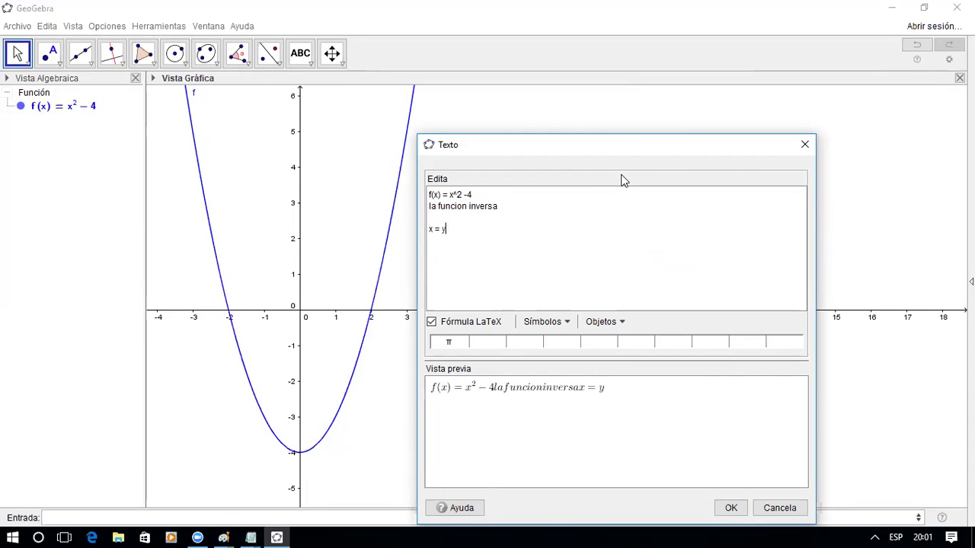
pyautogui.write(' ^2 -4')
pyautogui.press('Return')
pyautogui.write('y^2 = x + 4')
pyautogui.press('Return')
pyautogui.press('Return')
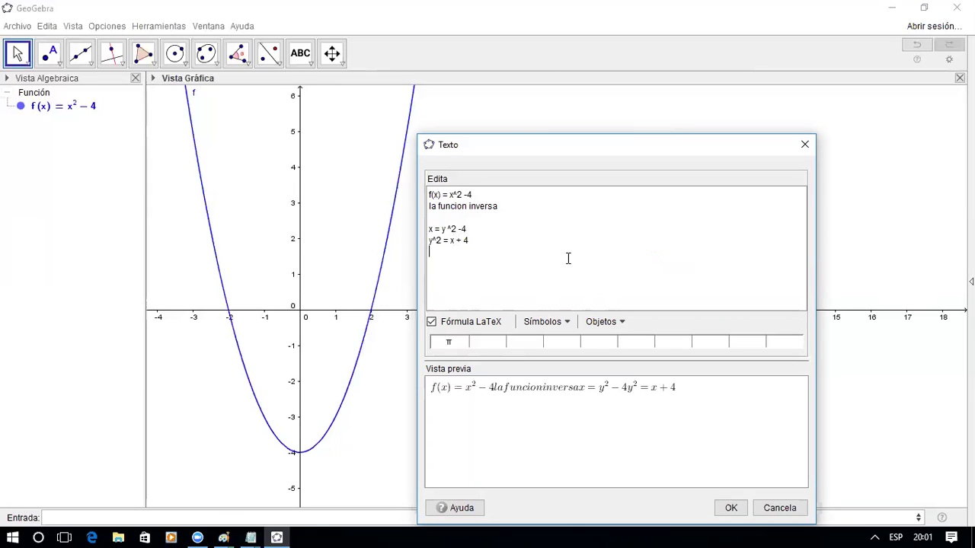
# Step: Write the inverse function as the text's last line, "f(1) x = sqrt ( x + 4)"
pyautogui.write('y')
pyautogui.press('BackSpace')
pyautogui.write('y')
pyautogui.press('BackSpace')
pyautogui.write('f-1')
pyautogui.press('BackSpace')
pyautogui.press('BackSpace')
pyautogui.moveTo(640, 153); pyautogui.dragTo(512, 118)
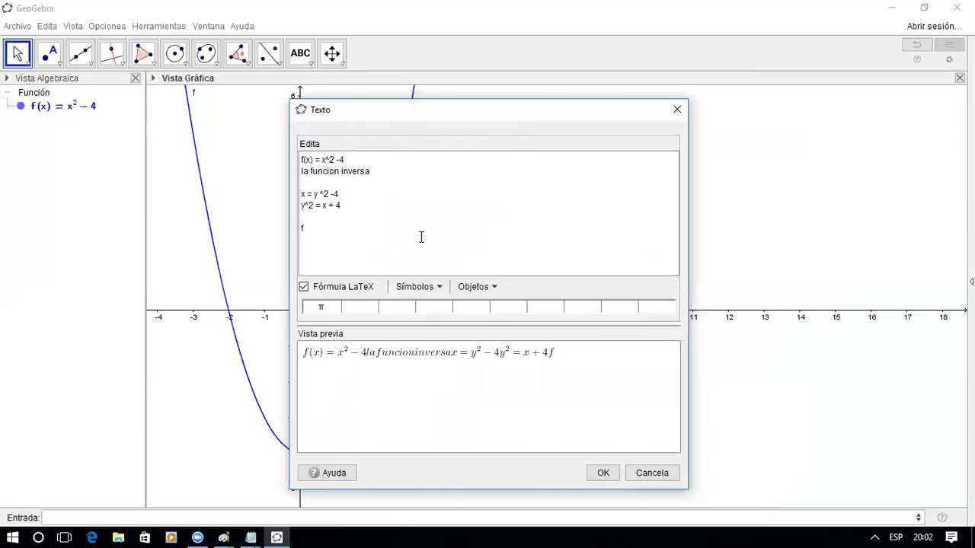
pyautogui.write('(1)')
pyautogui.press('BackSpace')
pyautogui.write(') x = sqrt ( ')
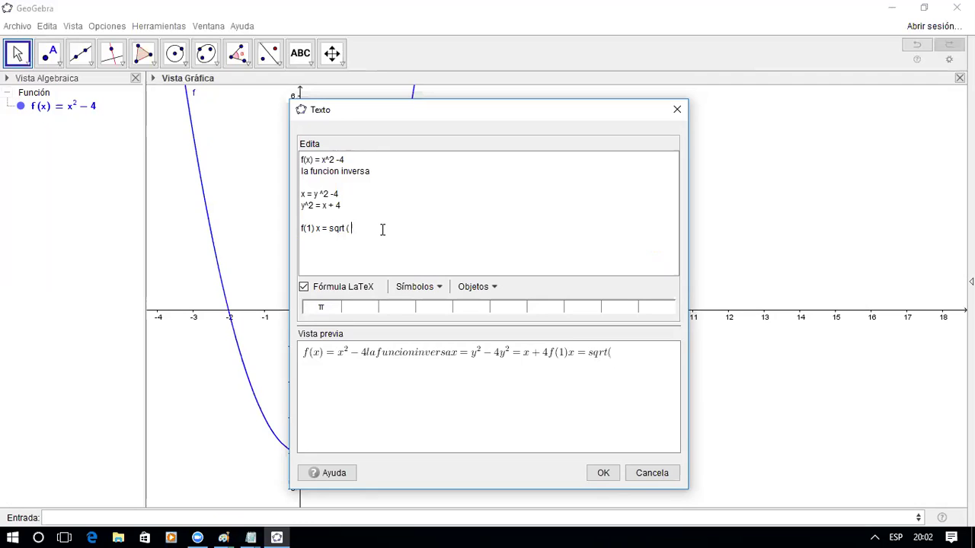
pyautogui.write('x + 4)')
# Step: Graph the parabola's inverse with the command Inversa[f(x)], with the text window moved aside to uncover the curve
pyautogui.click(87, 511)
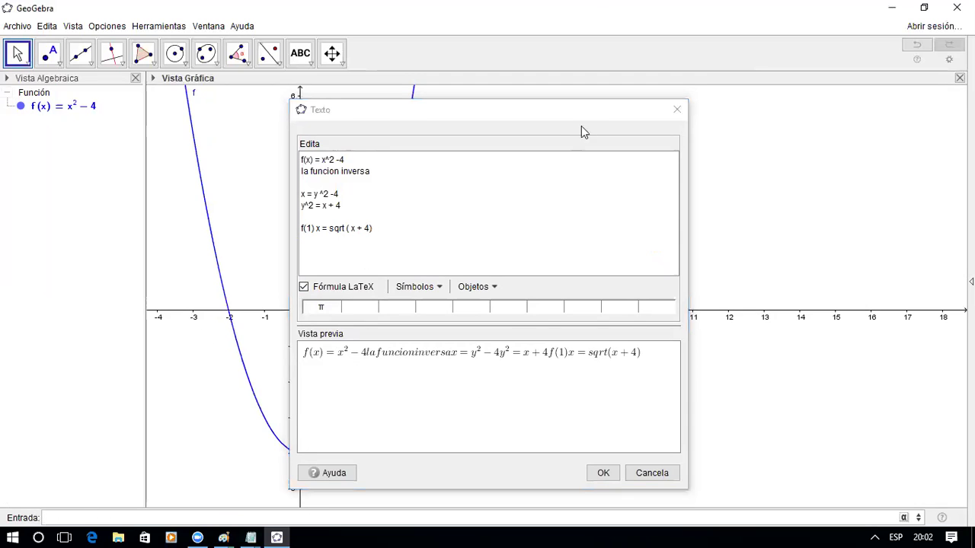
pyautogui.click(545, 117)
pyautogui.moveTo(547, 118); pyautogui.dragTo(681, 97)
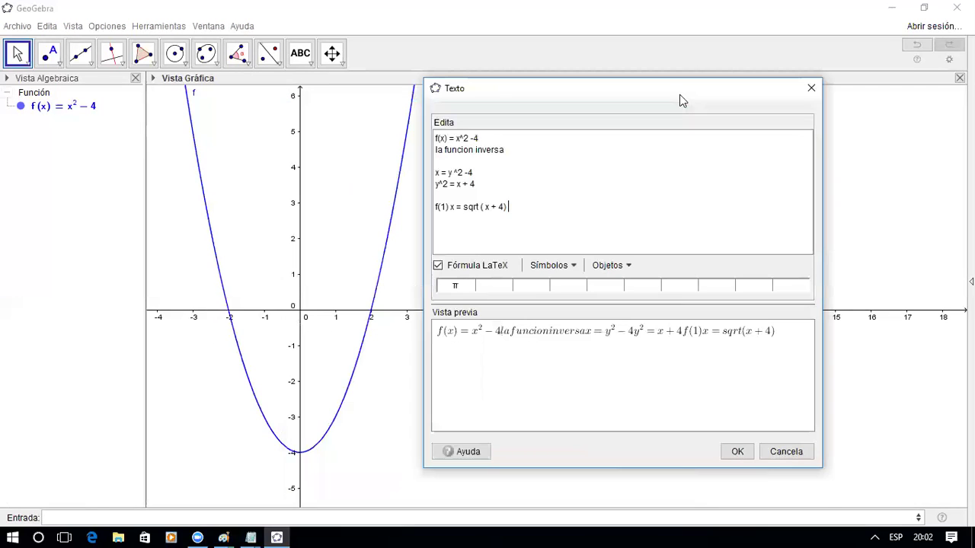
pyautogui.click(100, 518)
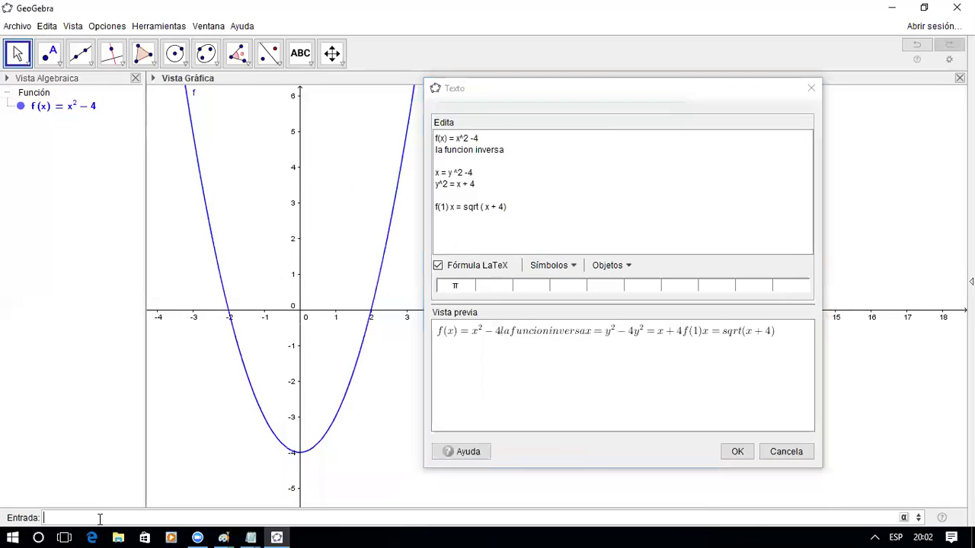
pyautogui.write('inver')
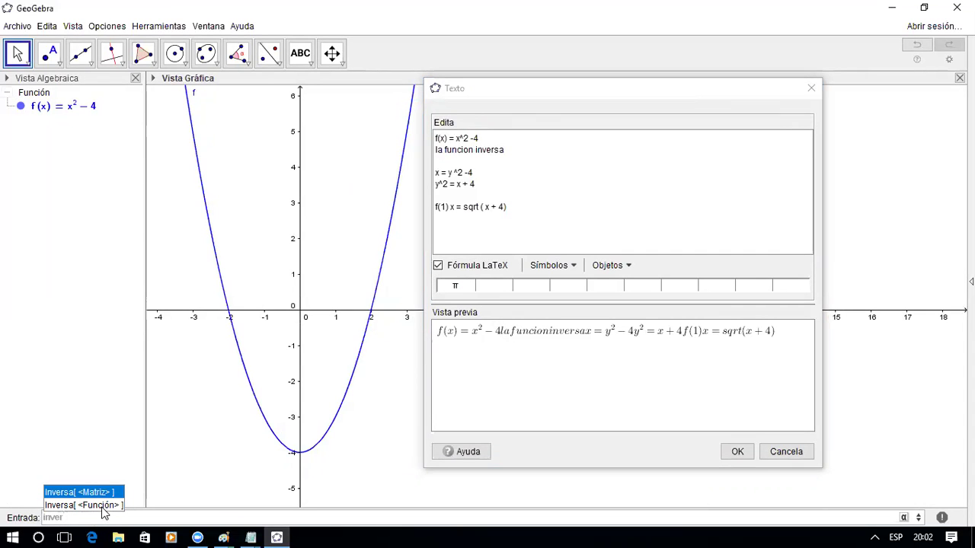
pyautogui.click(105, 505)
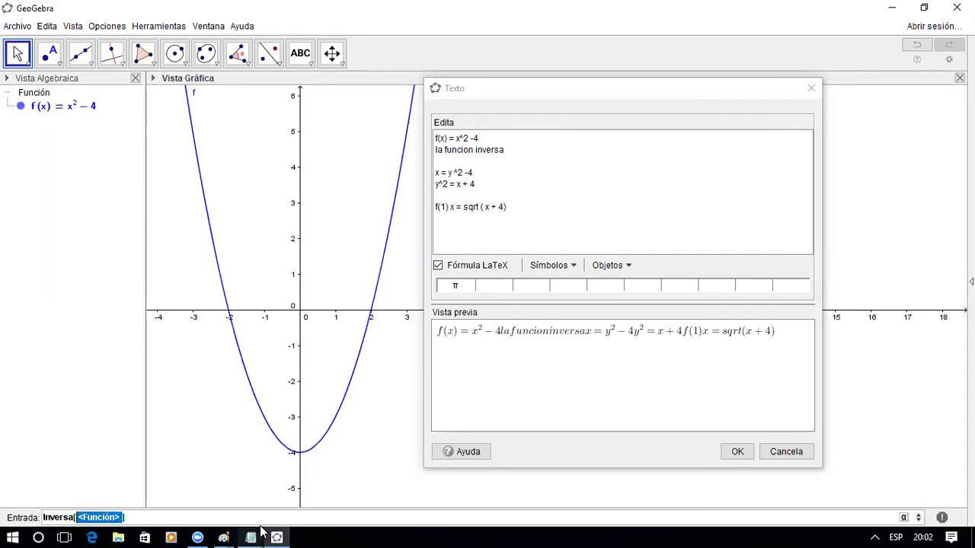
pyautogui.write('f')
pyautogui.press('Return')
pyautogui.write('(x)')
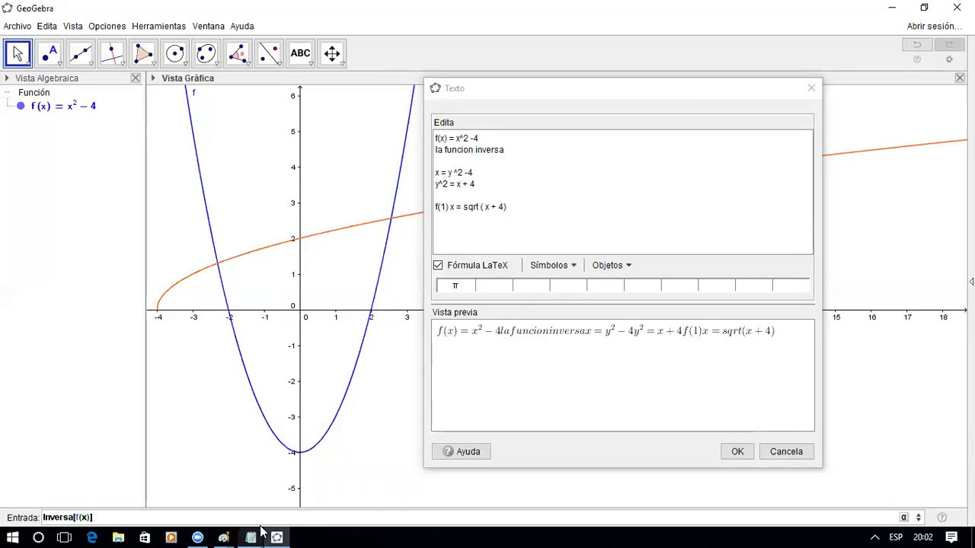
pyautogui.press('Return')
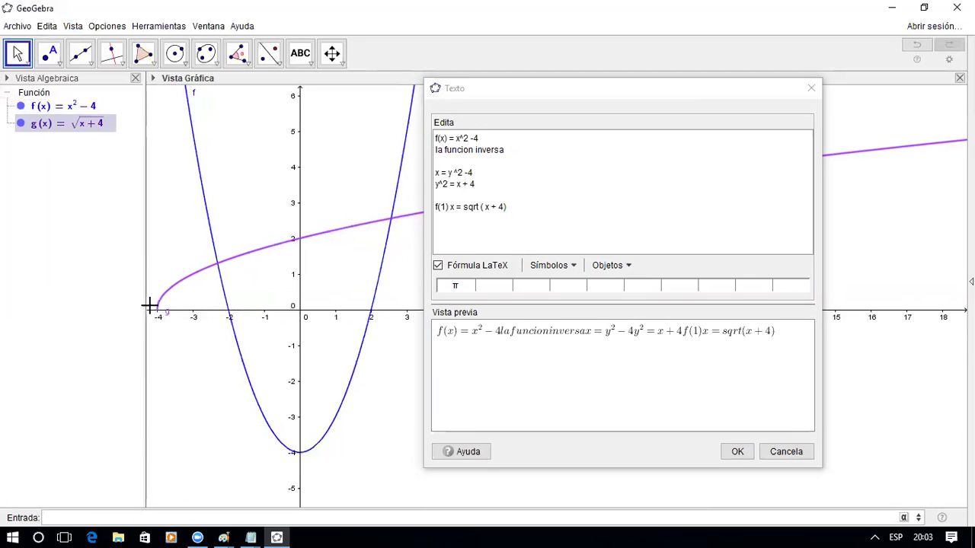
# Step: Save the construction under the file name "funcion inversa" in the Geogebra2016 folder
pyautogui.click(21, 27)
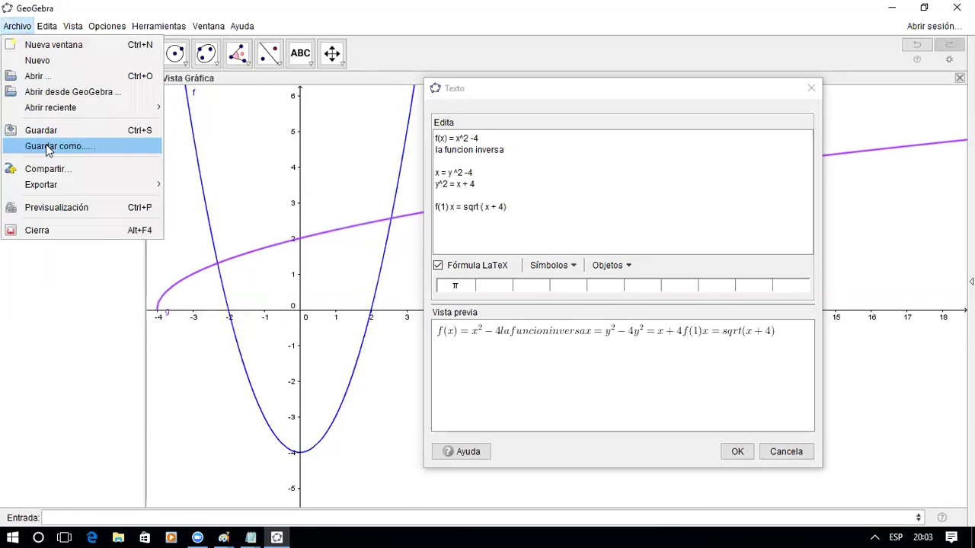
pyautogui.click(48, 145)
pyautogui.write('f')
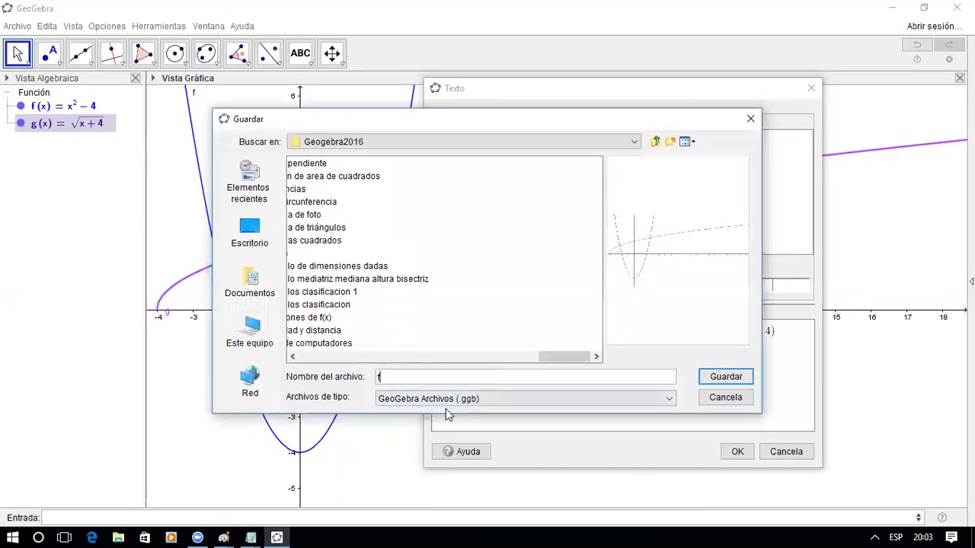
pyautogui.write('uncion inversa')
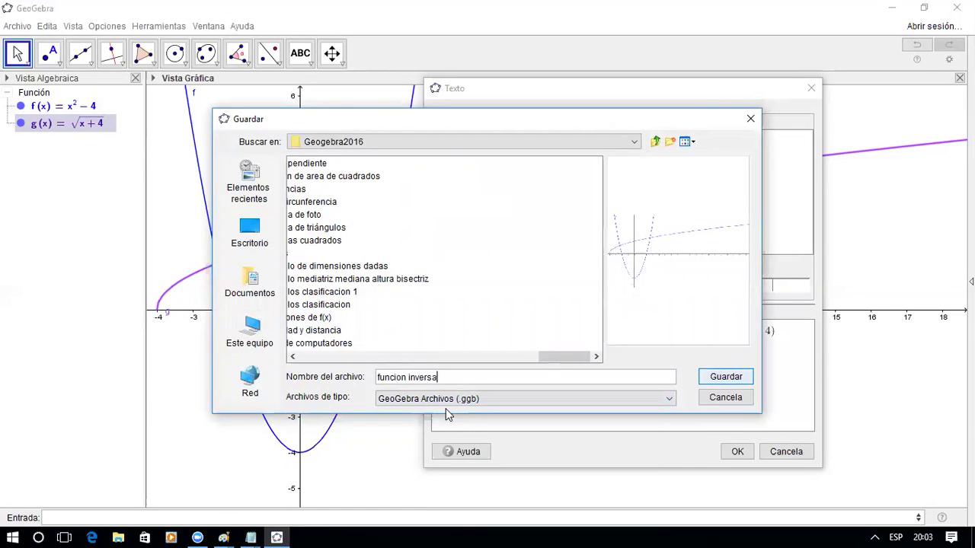
pyautogui.press('Return')
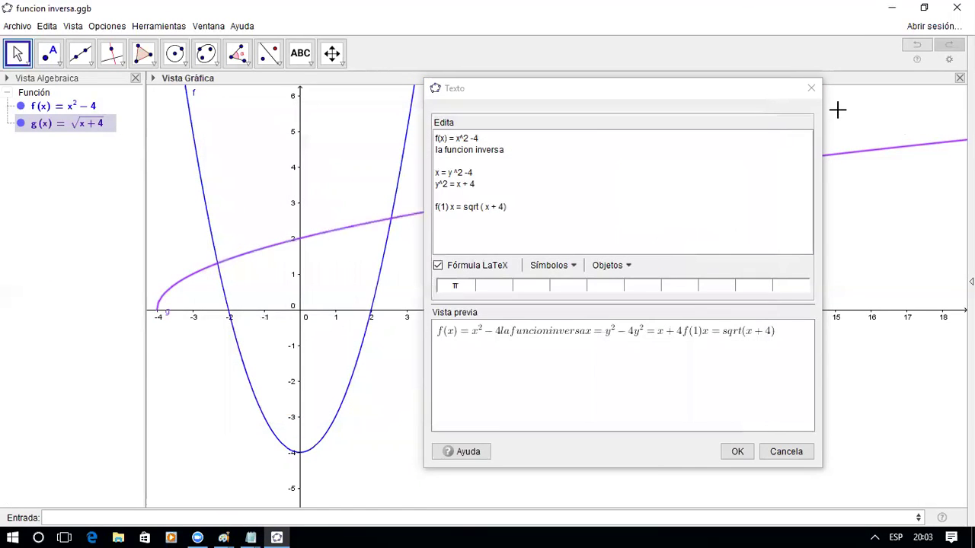
# Step: Discard the open text without inserting it and close the program
pyautogui.click(809, 90)
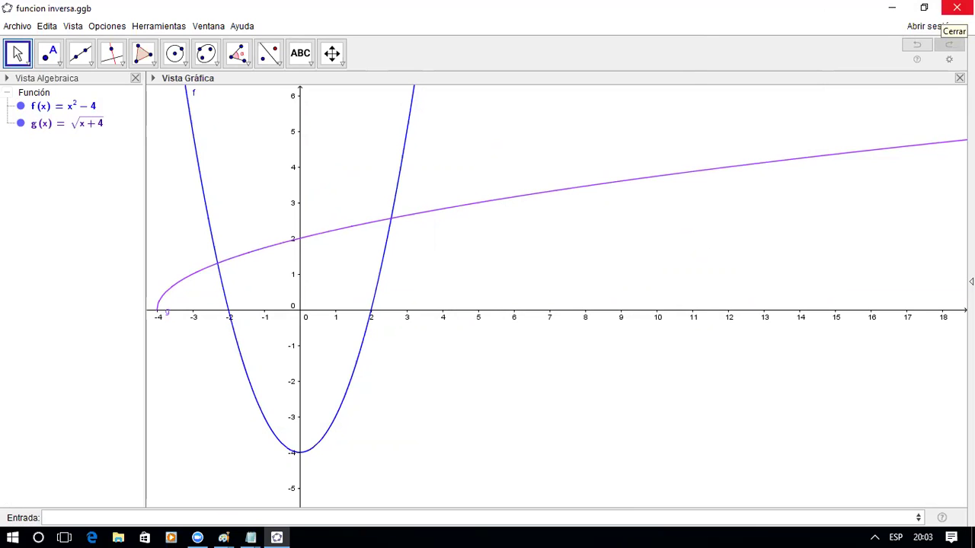
pyautogui.click(957, 9)
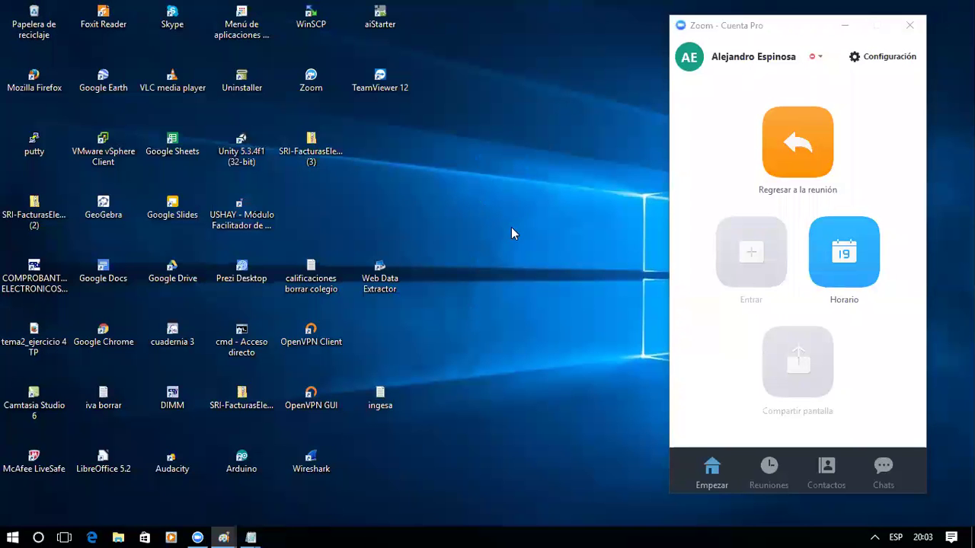